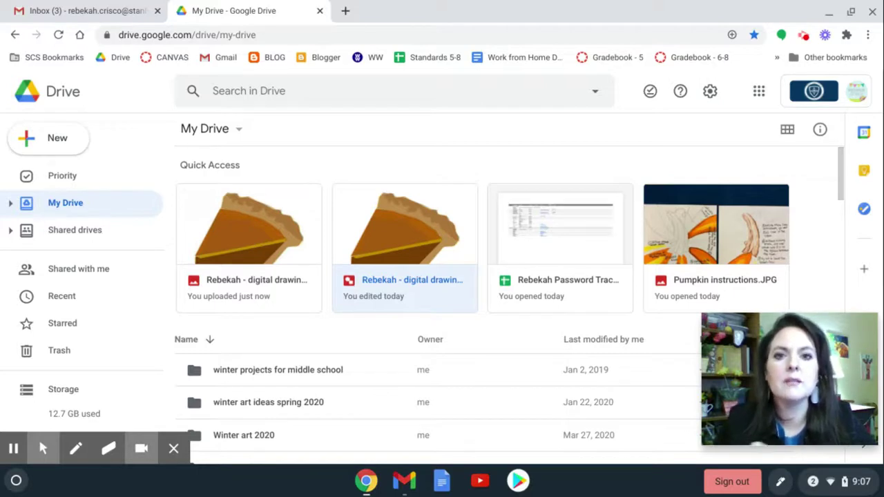
Step: Create a new blank Google Drawings file from Google Drive
{"action": "left_click", "coordinate": [71, 145]}
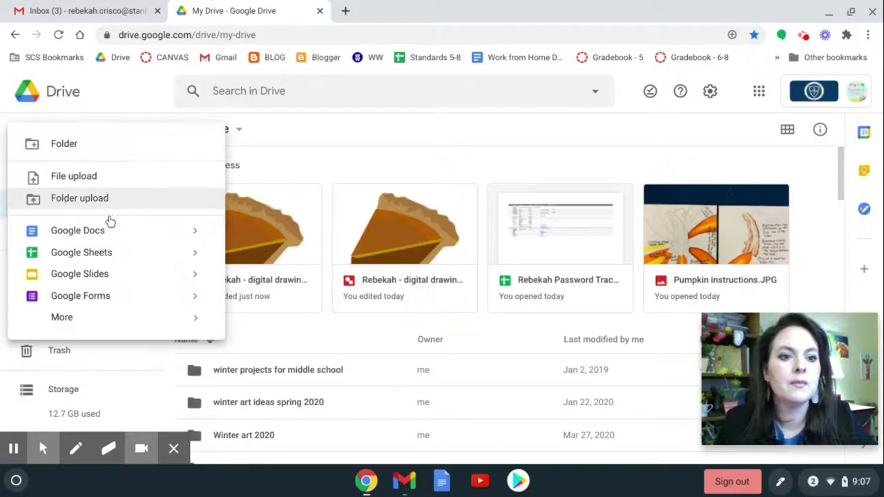
{"action": "mouse_move", "coordinate": [112, 321]}
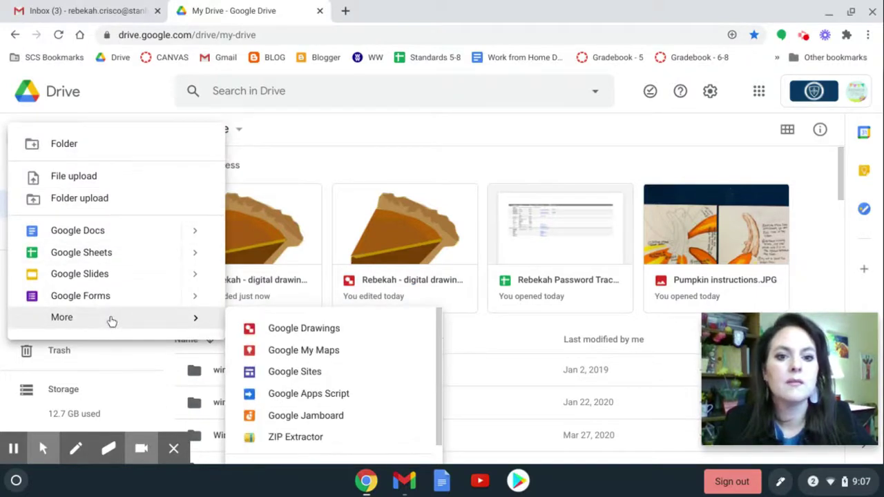
{"action": "left_click", "coordinate": [308, 335]}
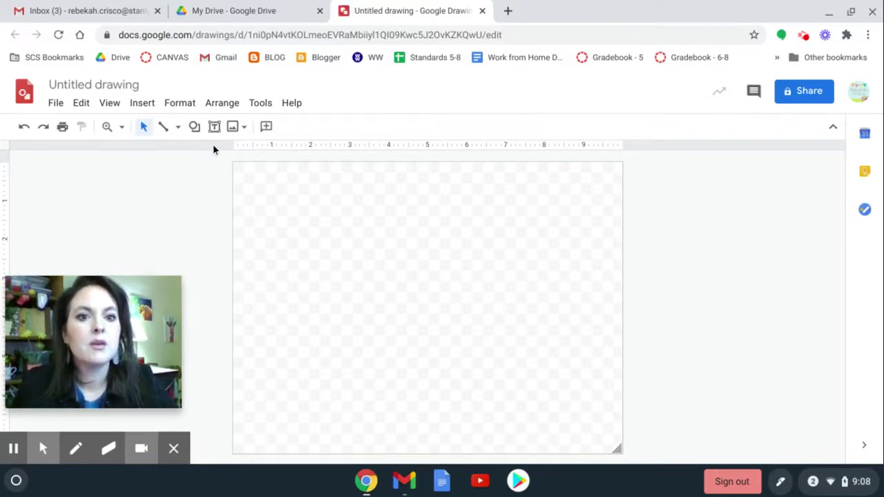
Step: Rename the drawing to the author's name followed by ' - digital drawing from photo'
{"action": "left_click", "coordinate": [141, 84]}
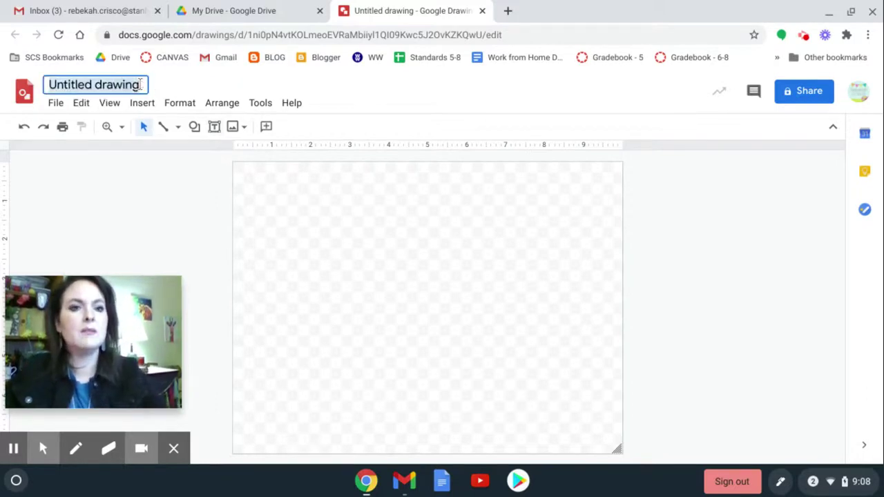
{"action": "type", "text": "Rebekah "}
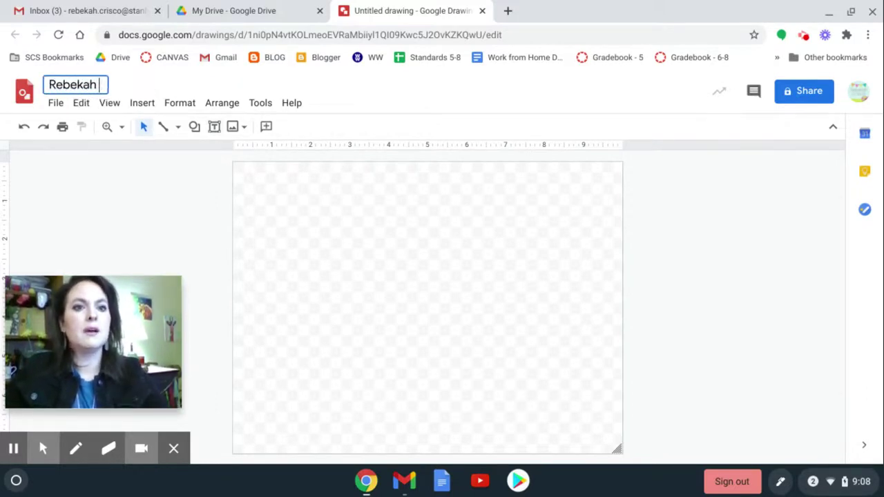
{"action": "type", "text": "Cris"}
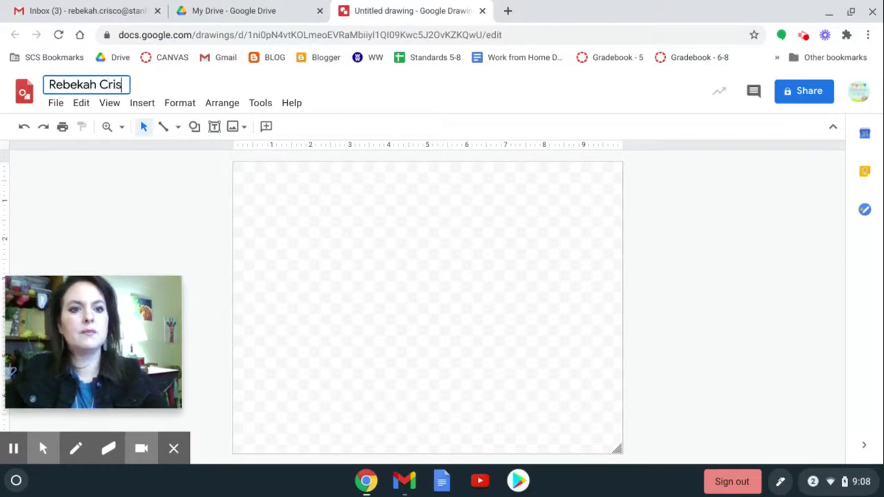
{"action": "type", "text": "co - "}
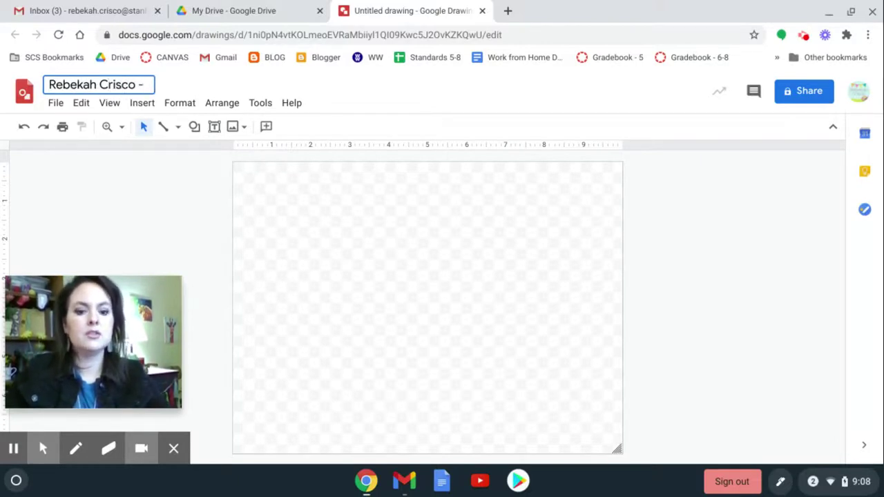
{"action": "type", "text": "digita"}
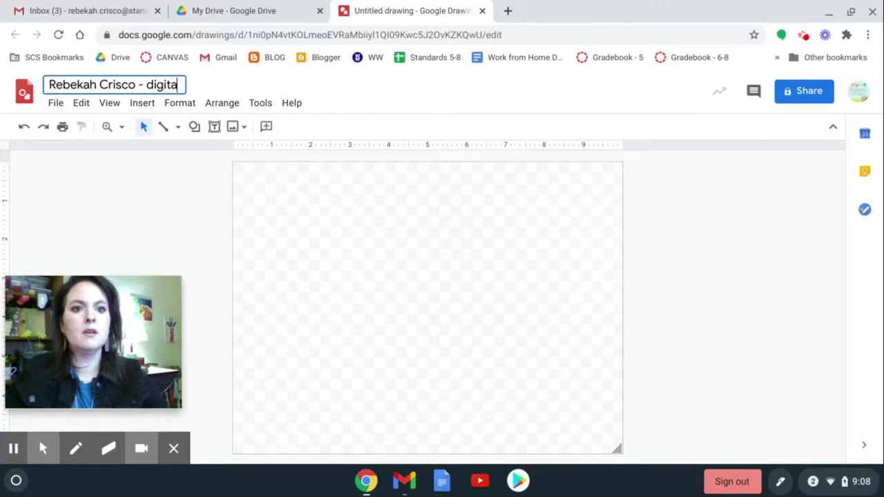
{"action": "type", "text": "l drawi"}
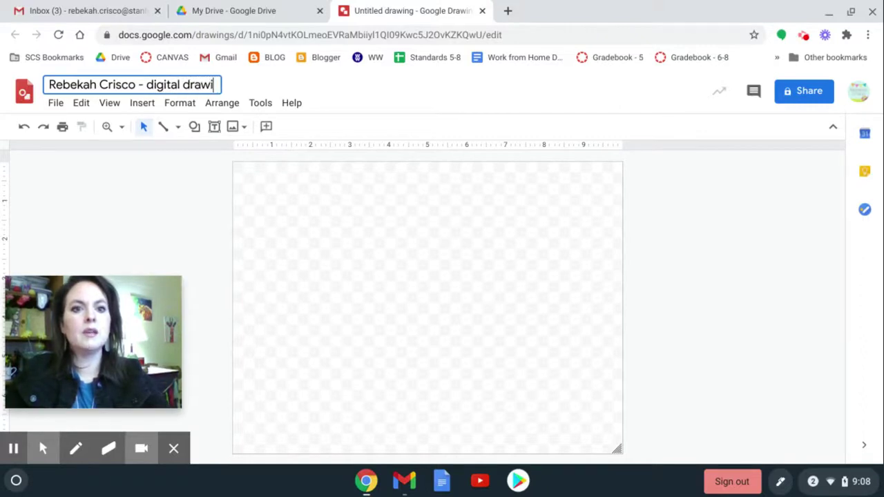
{"action": "type", "text": "ng from phot"}
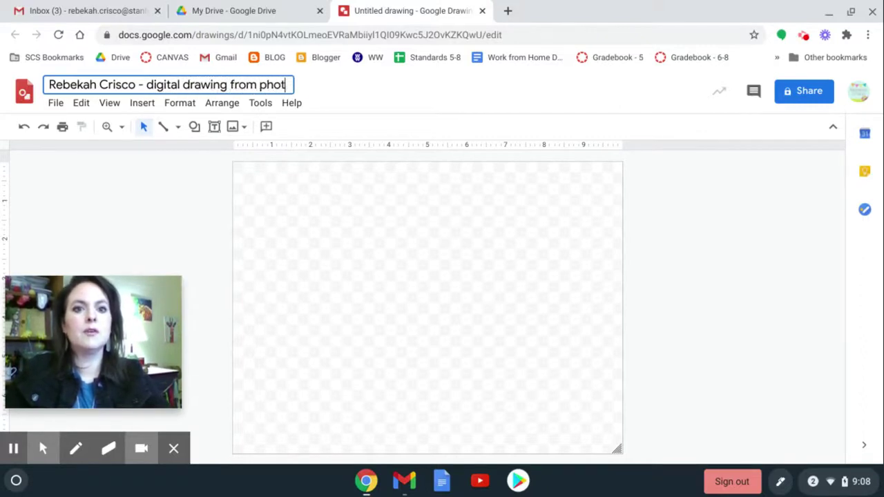
{"action": "type", "text": "o"}
{"action": "key", "text": "Return"}
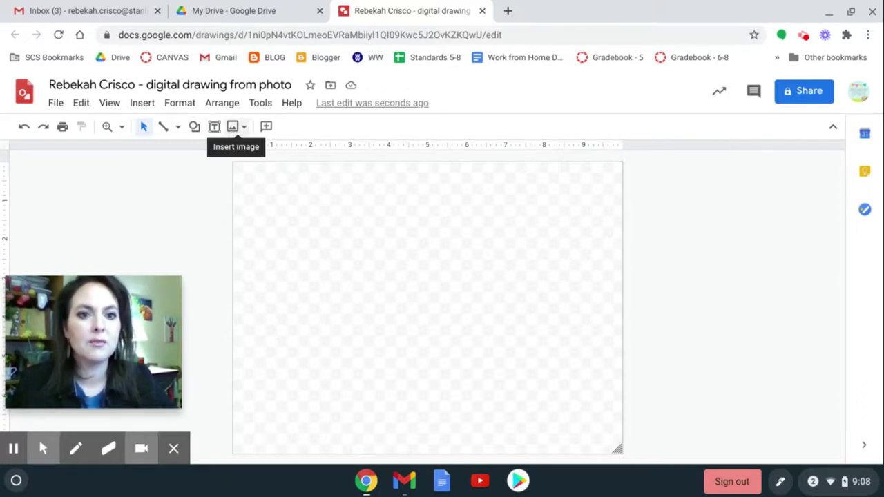
Step: Insert the first 'pumpkin pie' web image search result onto the canvas
{"action": "left_click", "coordinate": [233, 130]}
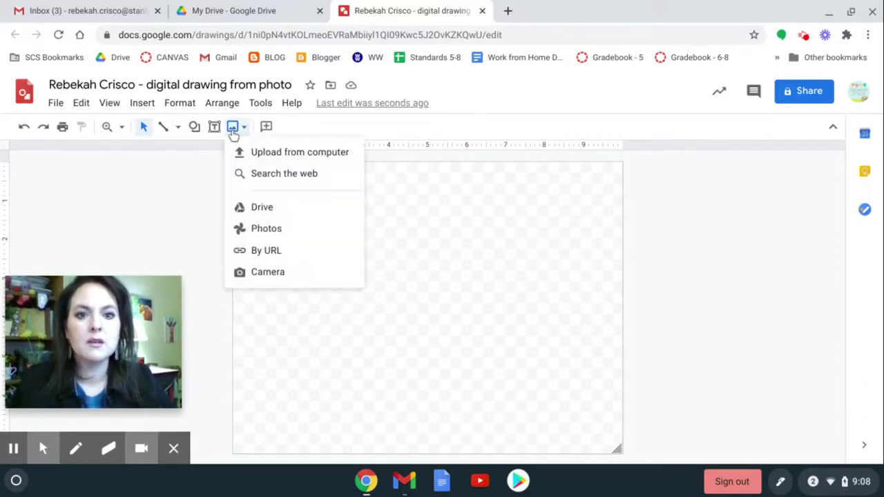
{"action": "left_click", "coordinate": [267, 174]}
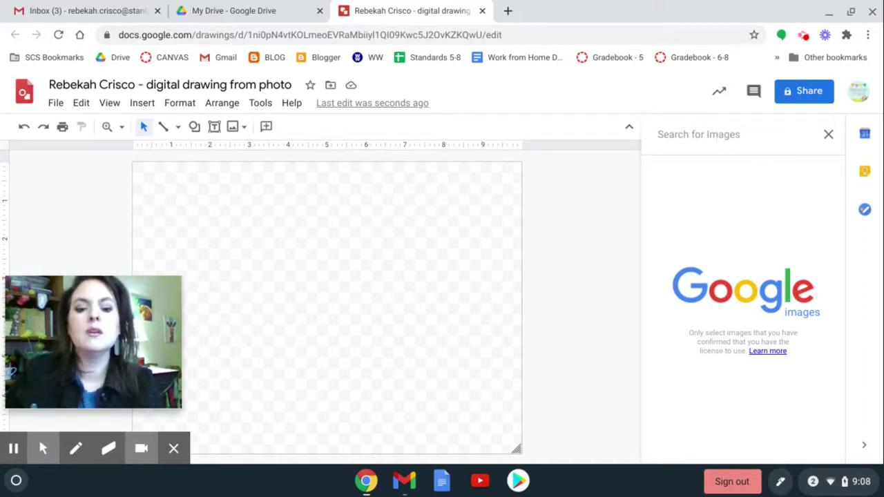
{"action": "type", "text": "us"}
{"action": "key", "text": "BackSpace"}
{"action": "key", "text": "BackSpace"}
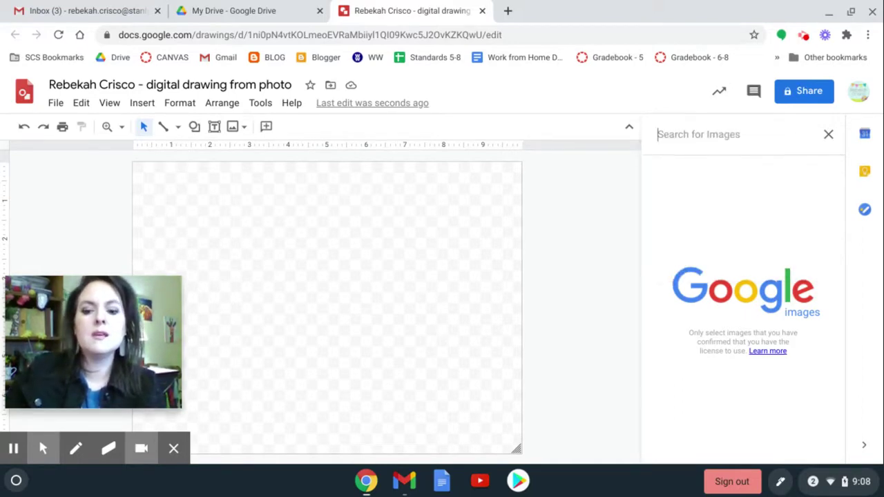
{"action": "type", "text": "pumpkin pie"}
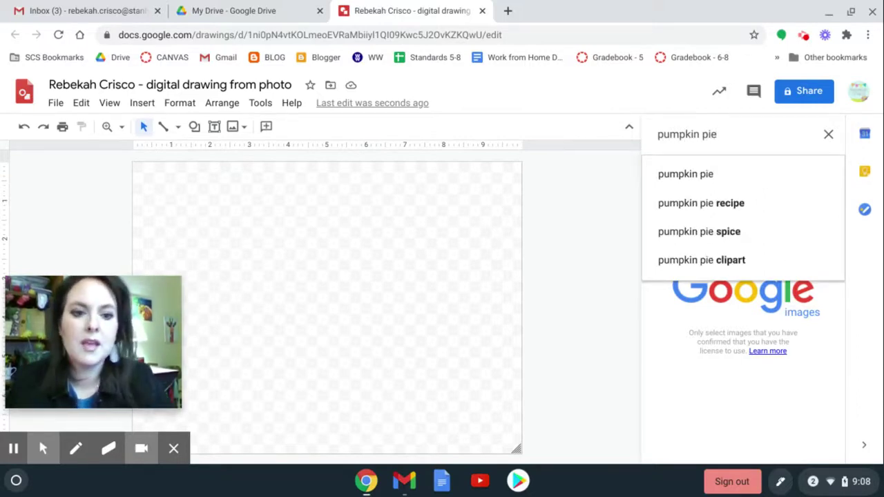
{"action": "key", "text": "Return"}
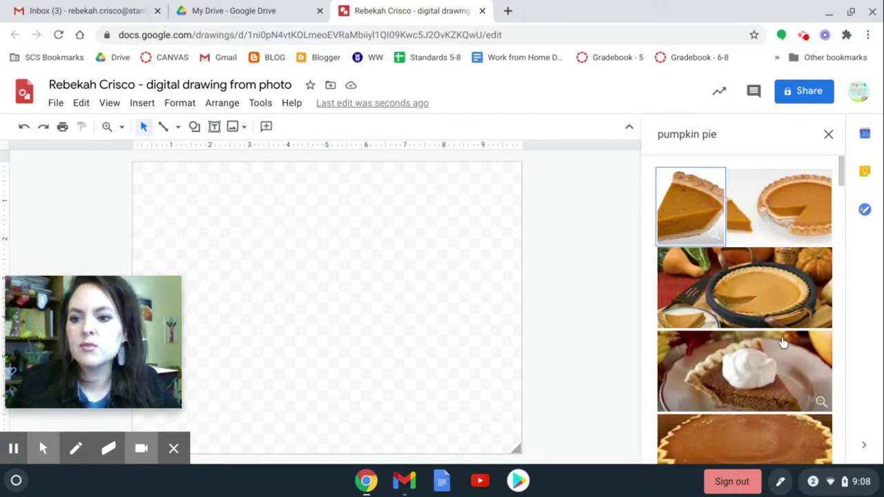
{"action": "left_click", "coordinate": [701, 204]}
{"action": "left_click", "coordinate": [815, 449]}
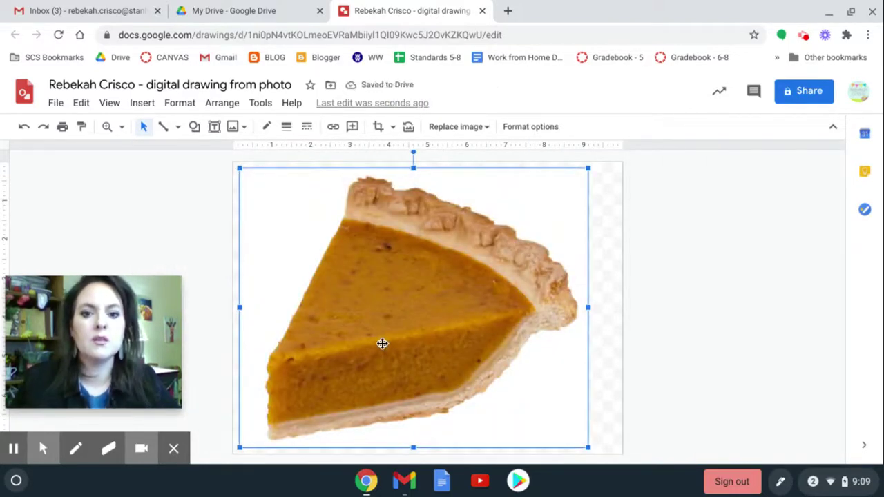
Step: Move the pie photo to the right side of the canvas and bring it fully into view
{"action": "left_click_drag", "start_coordinate": [383, 342], "coordinate": [770, 342]}
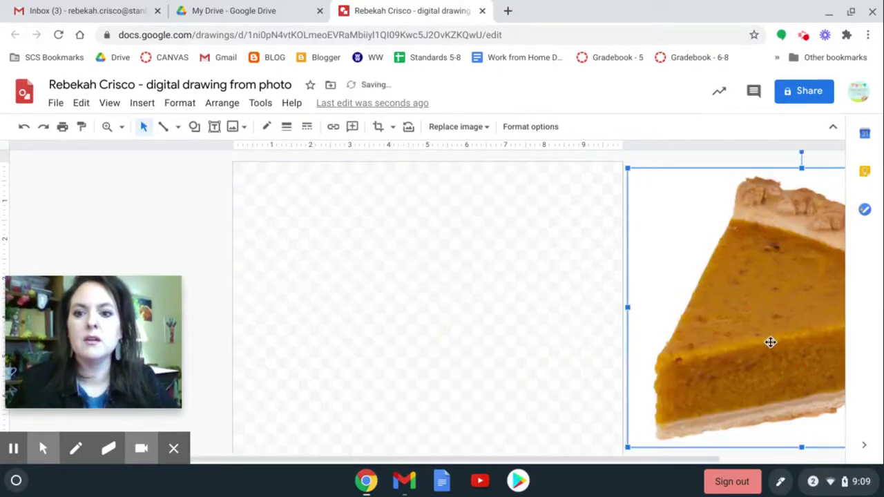
{"action": "scroll", "coordinate": [490, 381], "scroll_direction": "right", "scroll_amount": 4}
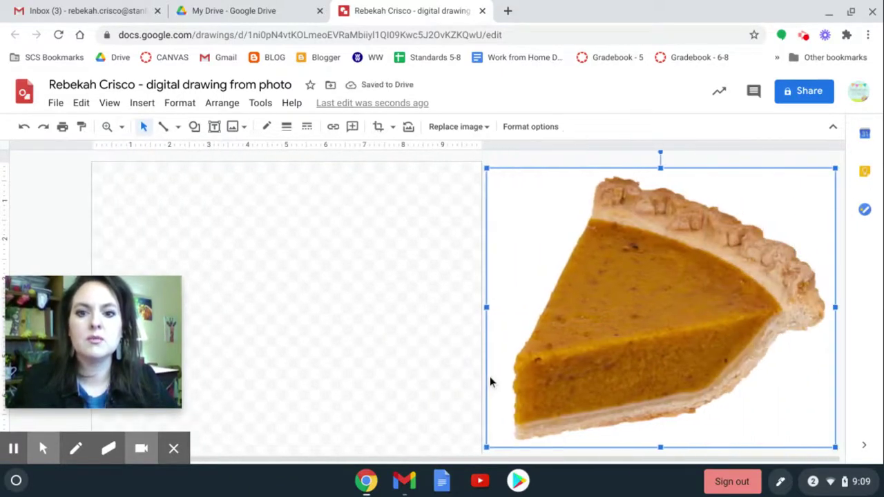
{"action": "scroll", "coordinate": [490, 380], "scroll_direction": "right", "scroll_amount": 1}
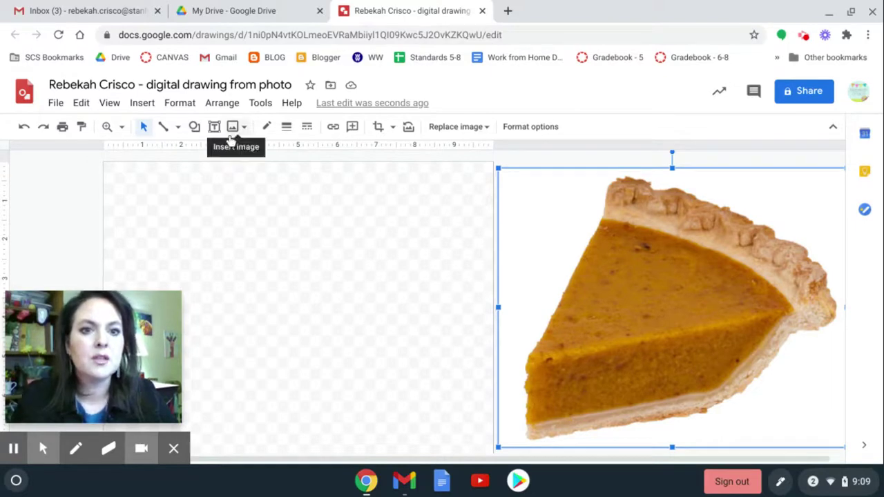
Step: Trace a polyline from the pie's bottom-left corner up its left edge toward the crust
{"action": "left_click", "coordinate": [178, 130]}
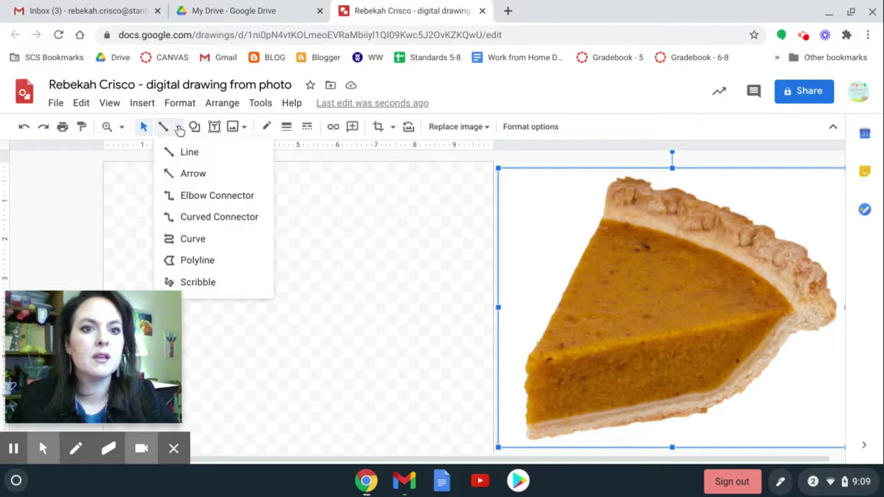
{"action": "left_click", "coordinate": [197, 261]}
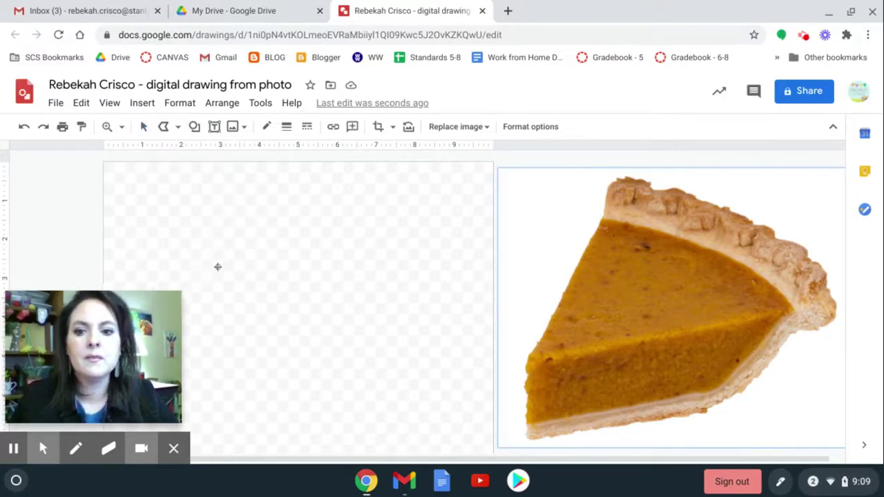
{"action": "left_click", "coordinate": [531, 365]}
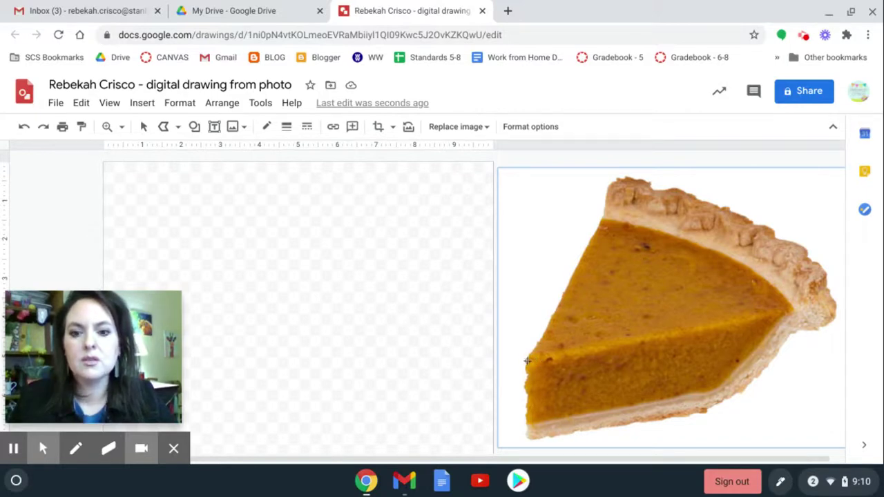
{"action": "mouse_move", "coordinate": [528, 360]}
{"action": "left_mouse_down"}
{"action": "mouse_move", "coordinate": [559, 275]}
{"action": "mouse_move", "coordinate": [610, 208]}
{"action": "mouse_move", "coordinate": [606, 194]}
{"action": "mouse_move", "coordinate": [618, 177]}
{"action": "mouse_move", "coordinate": [688, 190]}
{"action": "mouse_move", "coordinate": [777, 237]}
{"action": "left_mouse_up"}
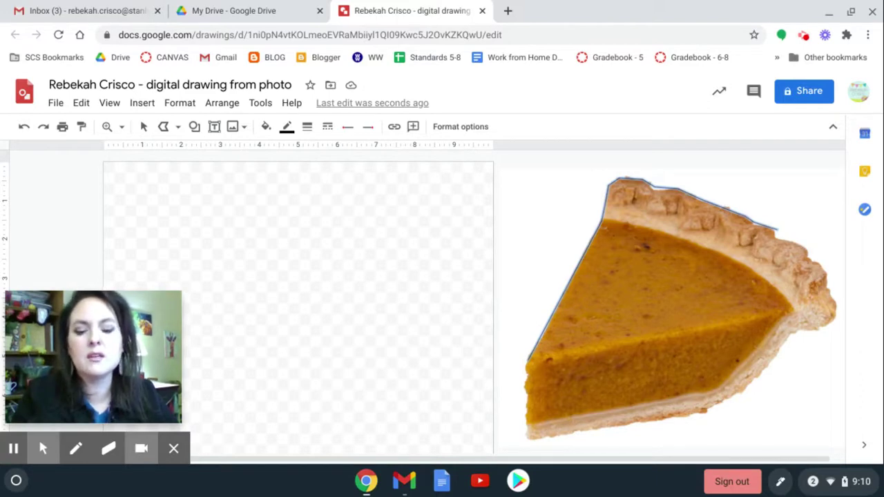
Step: Undo the first line and retrace the left edge and crust top with a new polyline
{"action": "key", "text": "ctrl+z"}
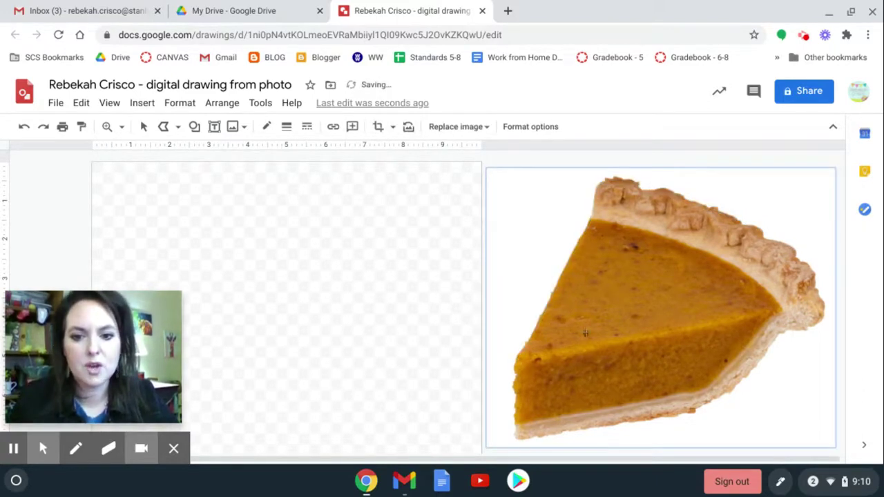
{"action": "mouse_move", "coordinate": [516, 358]}
{"action": "left_mouse_down"}
{"action": "mouse_move", "coordinate": [579, 220]}
{"action": "mouse_move", "coordinate": [590, 220]}
{"action": "mouse_move", "coordinate": [596, 182]}
{"action": "mouse_move", "coordinate": [642, 184]}
{"action": "left_mouse_up"}
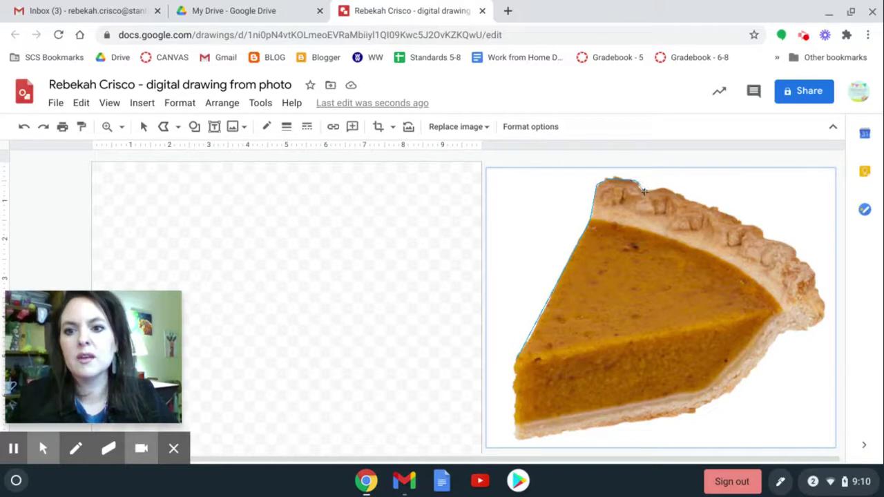
{"action": "left_click", "coordinate": [671, 190]}
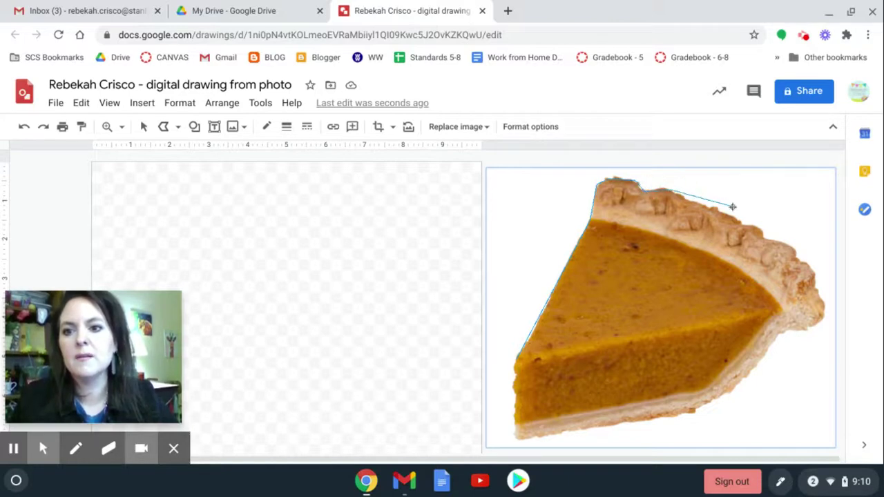
{"action": "left_click", "coordinate": [763, 239]}
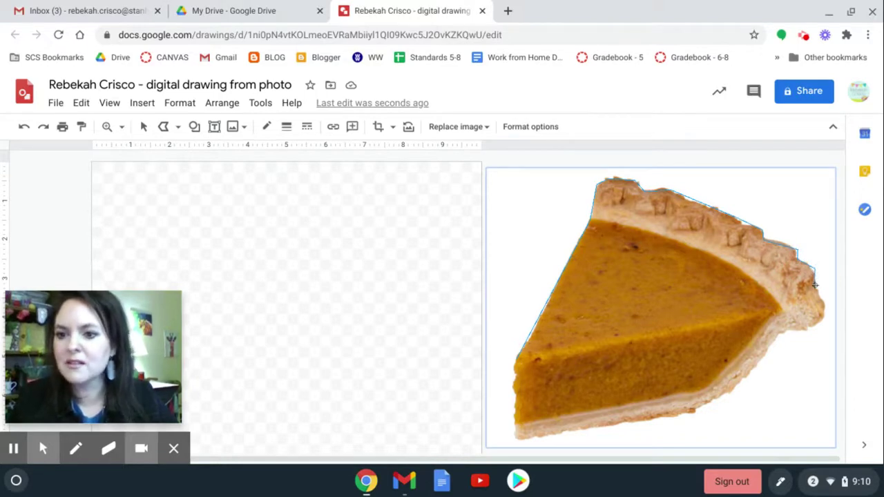
{"action": "left_click", "coordinate": [825, 322]}
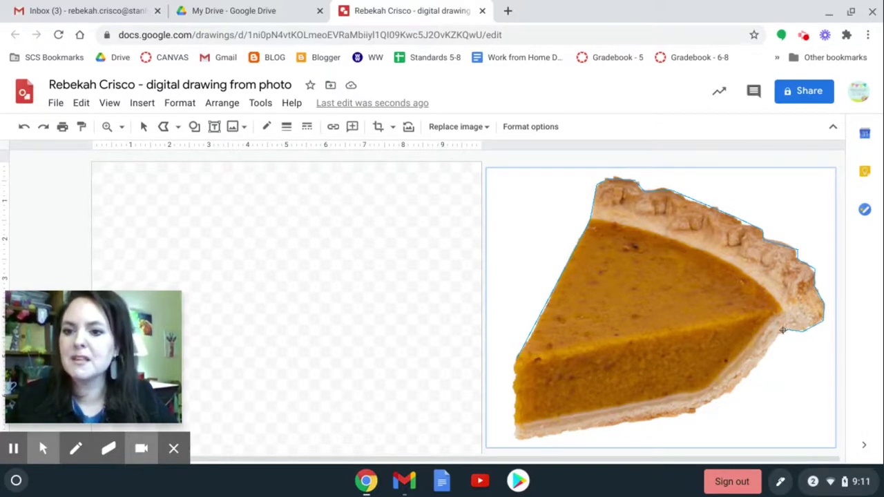
Step: Continue the outline down the crust's right side and bottom edge, closing it into a shape
{"action": "left_click_drag", "start_coordinate": [782, 331], "coordinate": [732, 391]}
{"action": "left_click", "coordinate": [732, 390]}
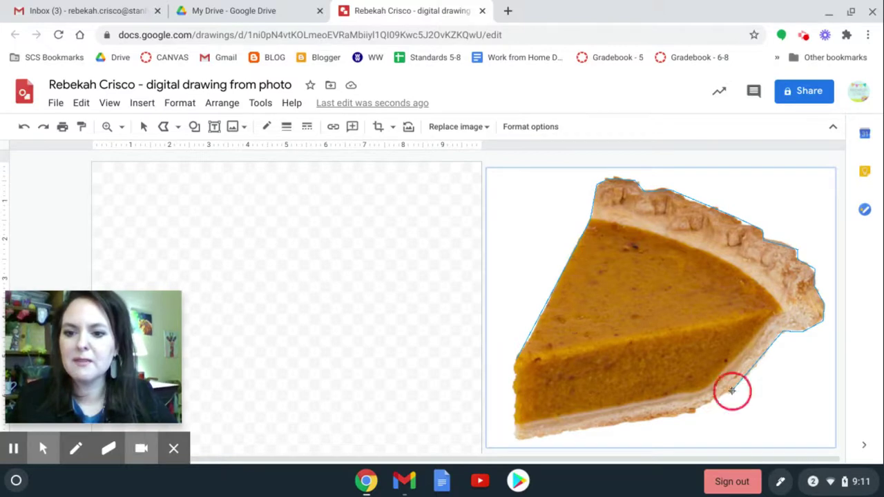
{"action": "left_click", "coordinate": [693, 412]}
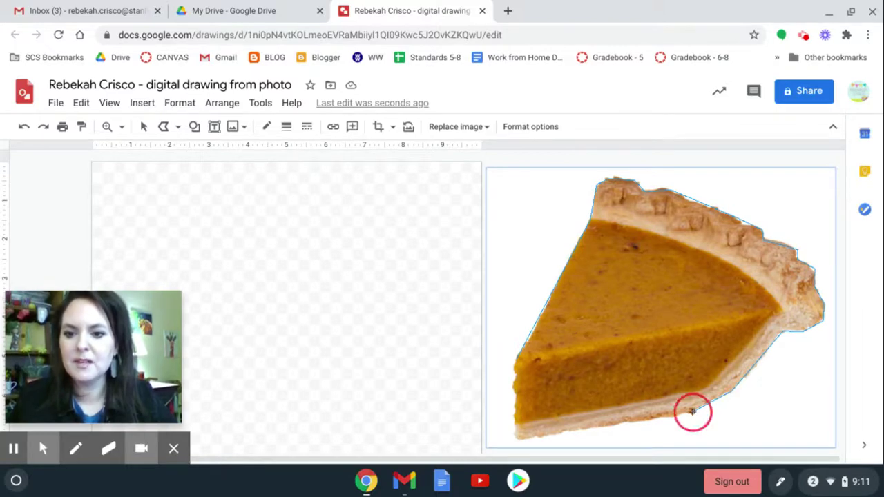
{"action": "left_click", "coordinate": [515, 437]}
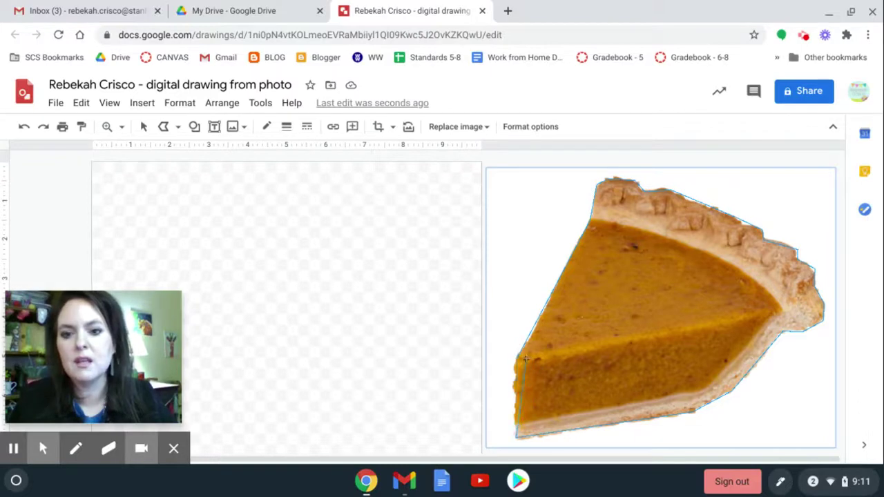
{"action": "left_click", "coordinate": [518, 357]}
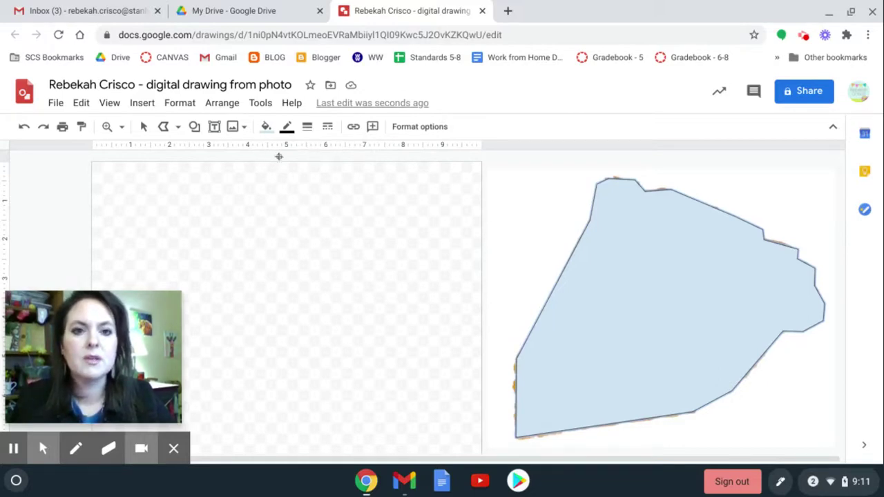
Step: Make the pie shape's border transparent and its fill dark yellow
{"action": "left_click", "coordinate": [288, 131]}
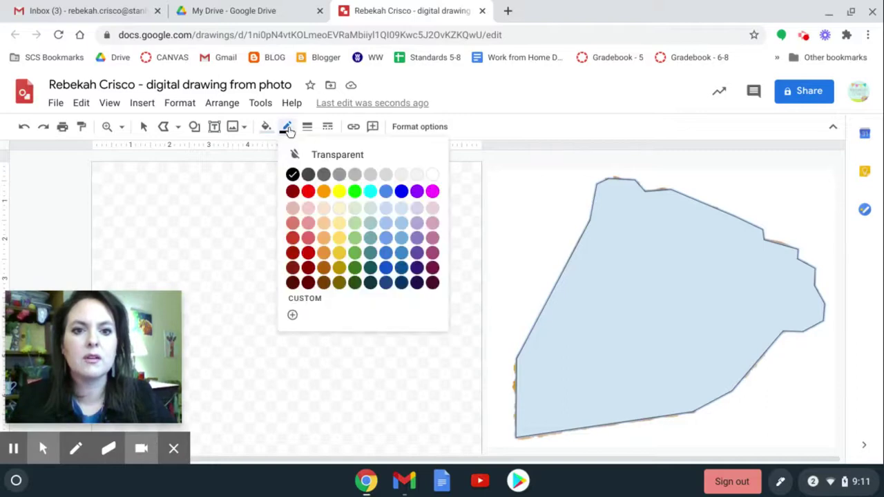
{"action": "left_click", "coordinate": [330, 154]}
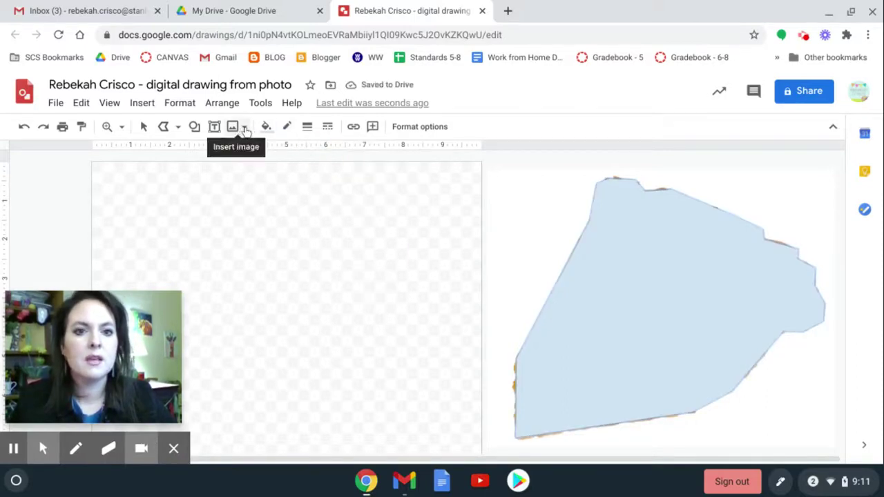
{"action": "left_click", "coordinate": [268, 128]}
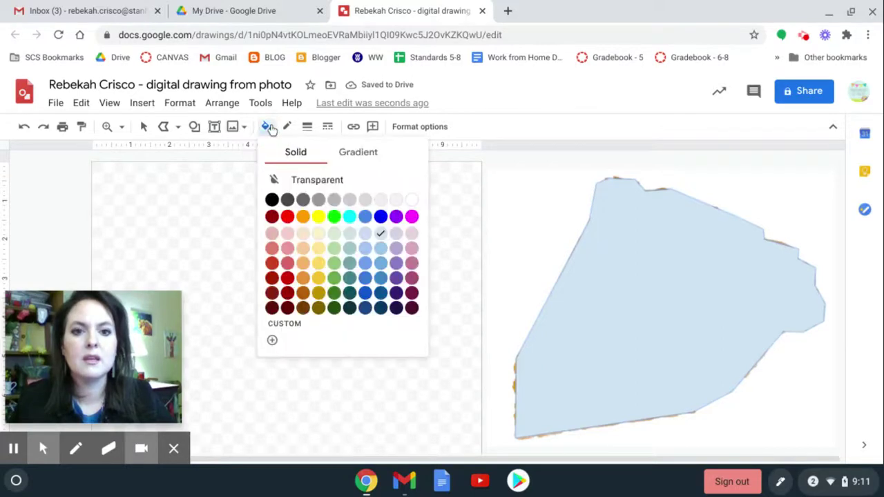
{"action": "left_click", "coordinate": [317, 297]}
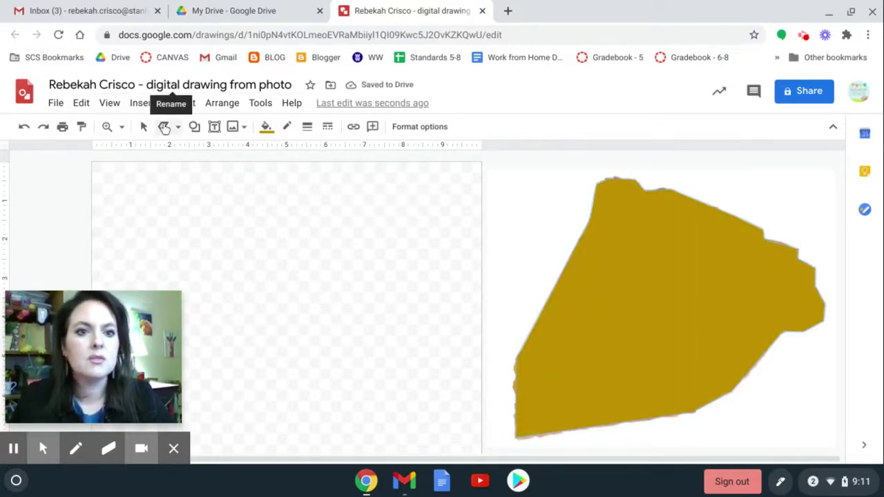
Step: Drag the gold pie shape onto the left half of the canvas
{"action": "left_click", "coordinate": [144, 128]}
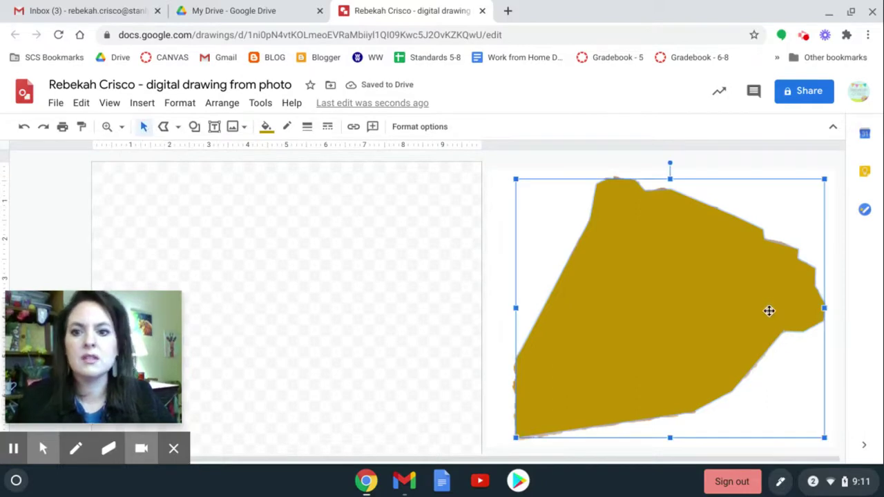
{"action": "left_click_drag", "start_coordinate": [703, 290], "coordinate": [590, 274]}
{"action": "key", "text": "ctrl+z"}
{"action": "key", "text": "ctrl+z"}
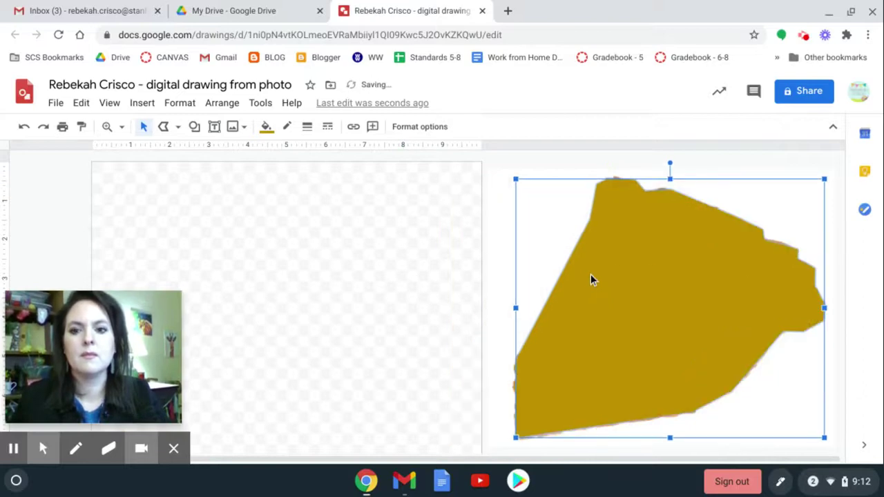
{"action": "left_click", "coordinate": [662, 268]}
{"action": "left_click_drag", "start_coordinate": [662, 267], "coordinate": [279, 244]}
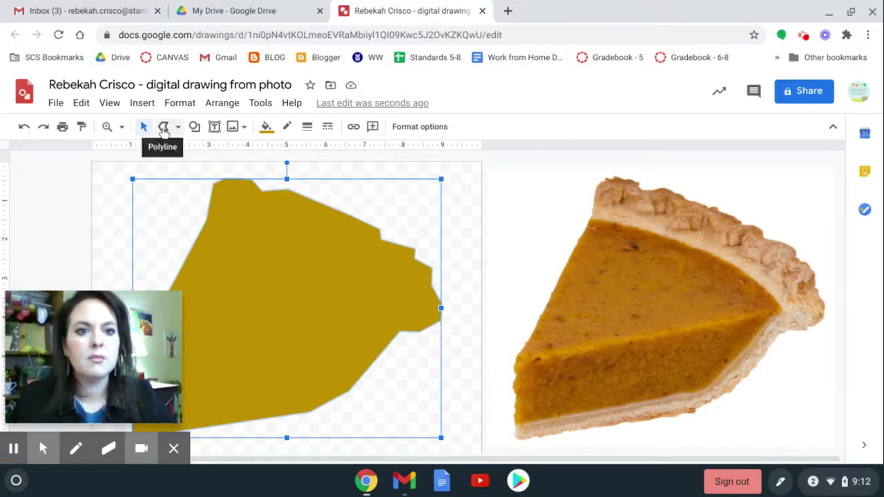
Step: Start a new polyline tracing the filling from the bottom-left corner up to the slice tip
{"action": "left_click", "coordinate": [164, 128]}
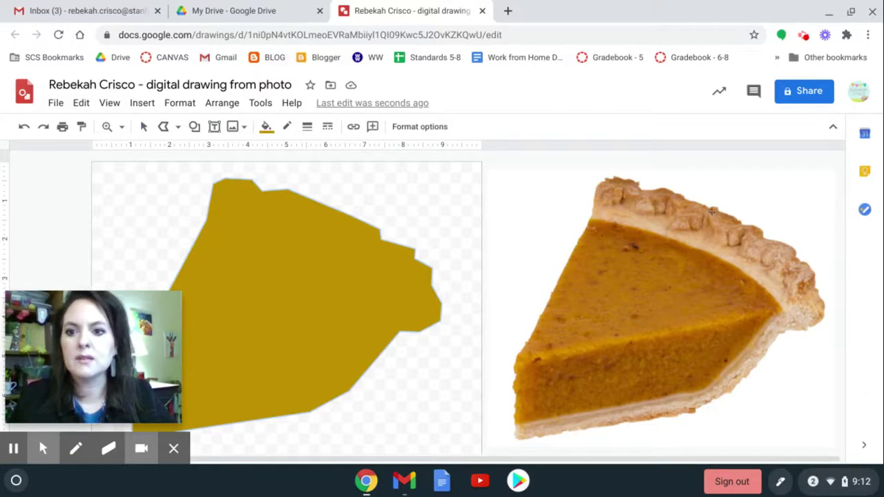
{"action": "left_click", "coordinate": [516, 426]}
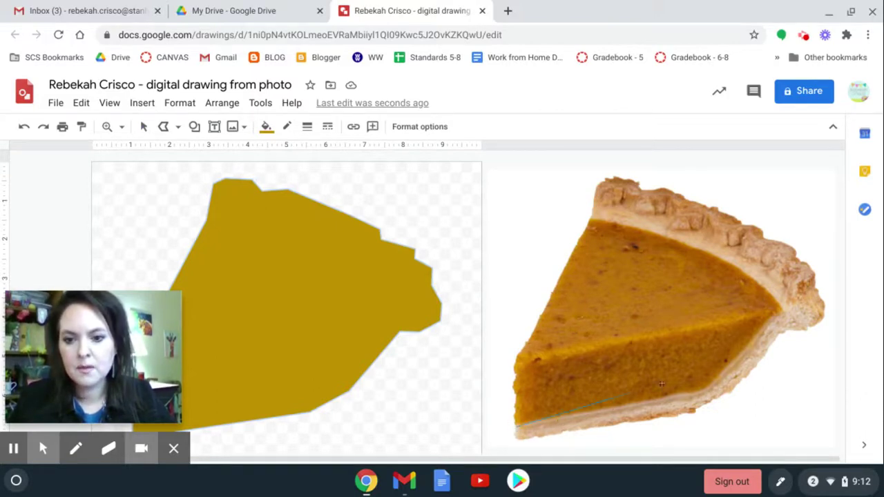
{"action": "left_click", "coordinate": [697, 394]}
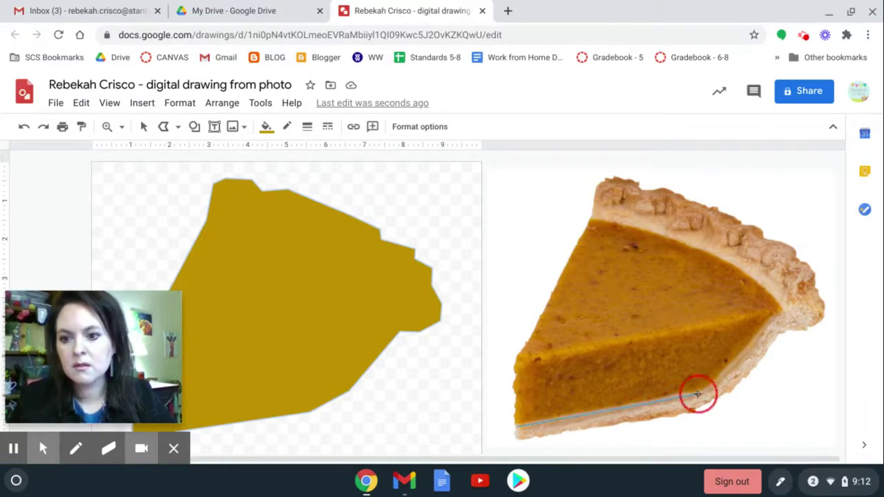
{"action": "left_click", "coordinate": [783, 315]}
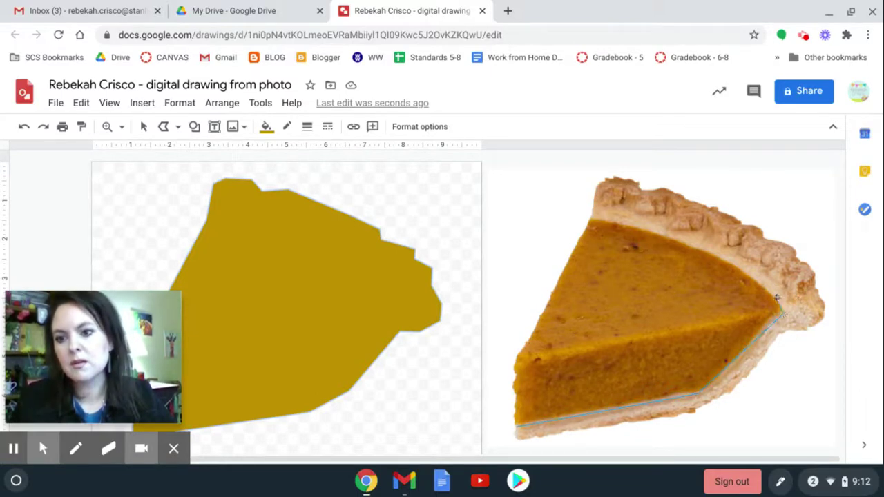
{"action": "left_click", "coordinate": [741, 269]}
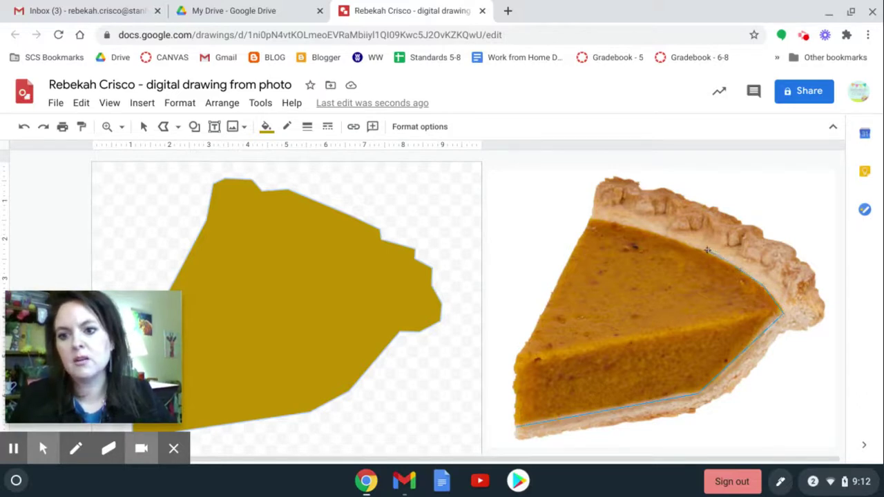
{"action": "left_click", "coordinate": [657, 234]}
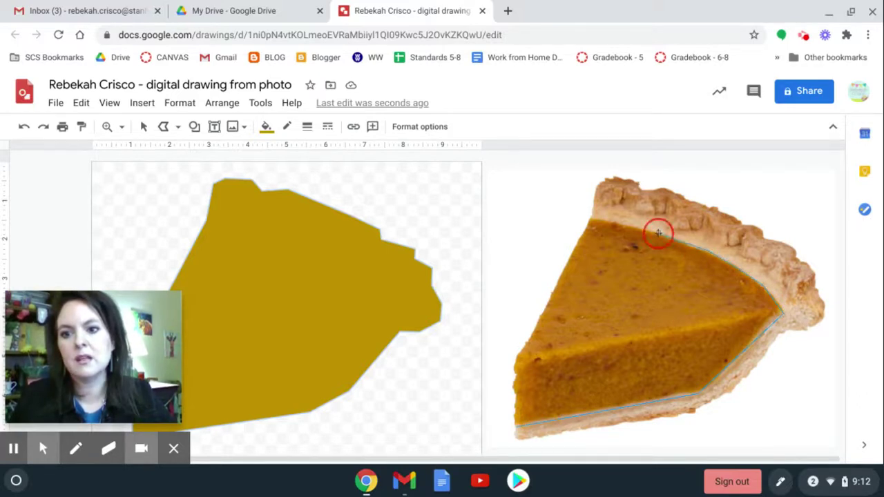
{"action": "left_click", "coordinate": [589, 219]}
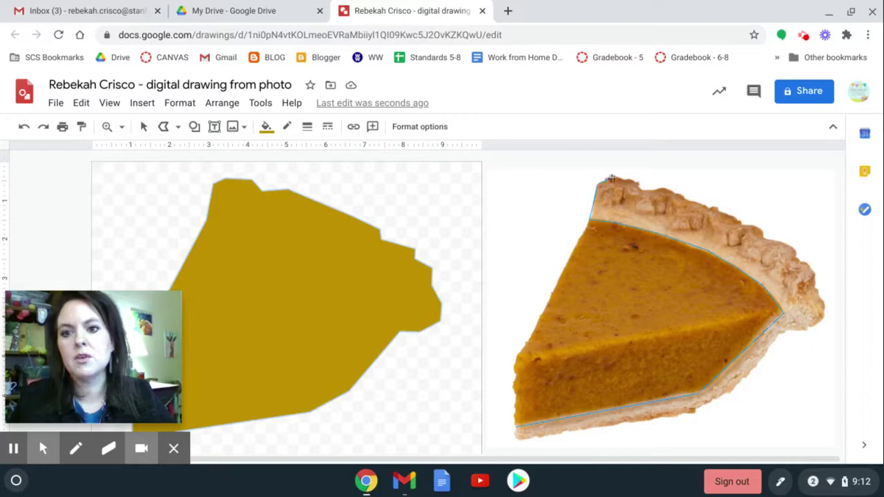
{"action": "left_click", "coordinate": [618, 178]}
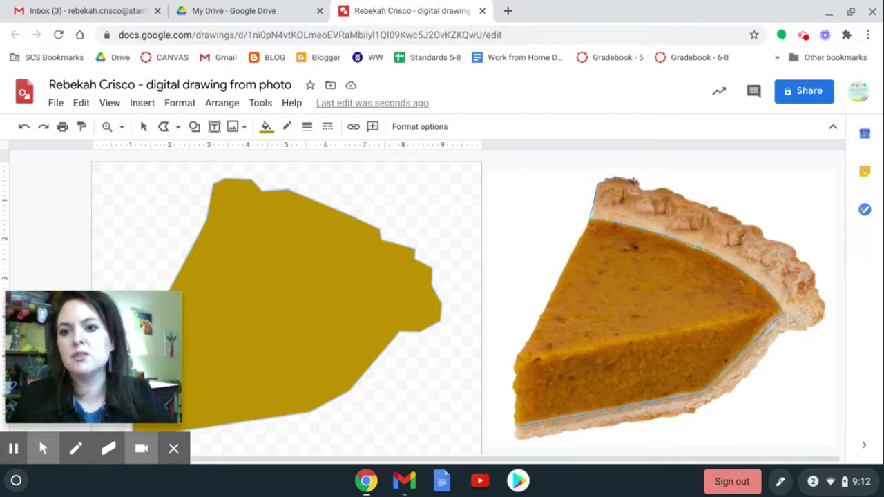
Step: Continue the outline along the crust top, down its right side and back to the bottom-left corner
{"action": "left_click", "coordinate": [641, 187]}
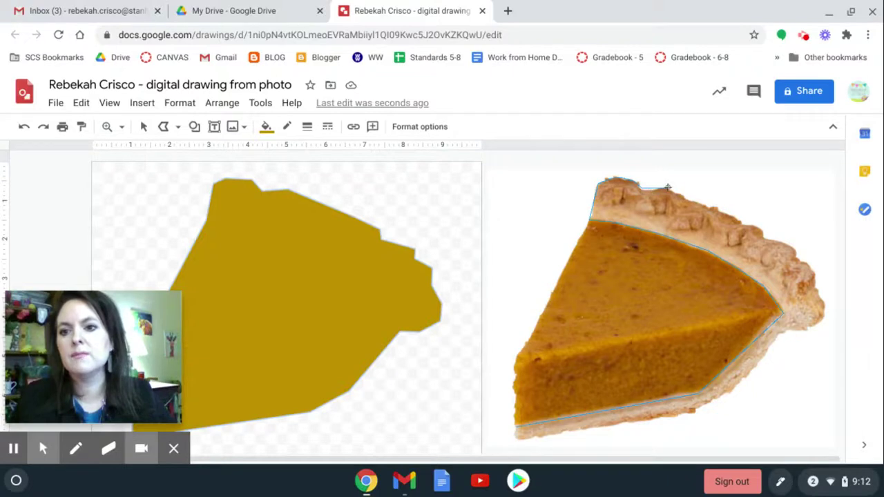
{"action": "left_click", "coordinate": [668, 188]}
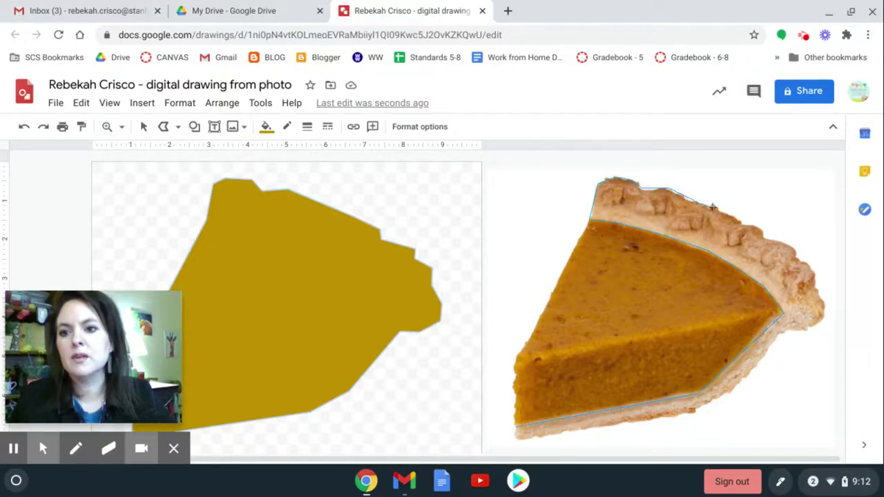
{"action": "left_click", "coordinate": [766, 239]}
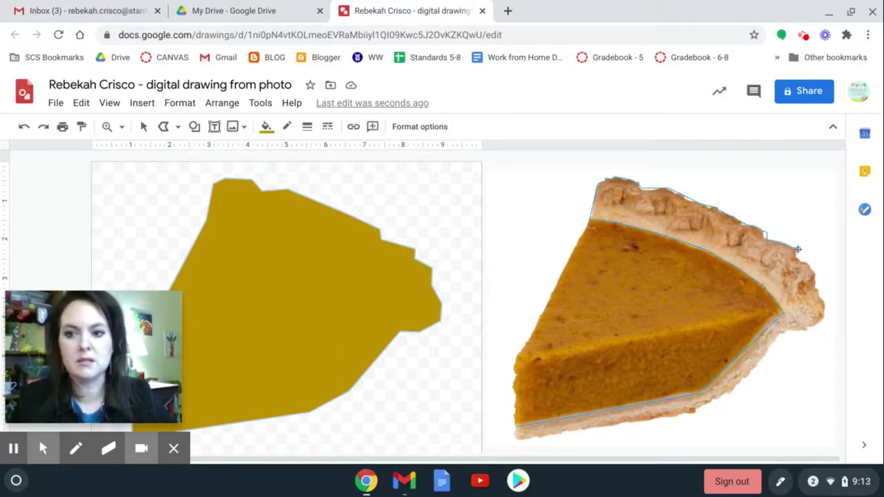
{"action": "left_click", "coordinate": [798, 250]}
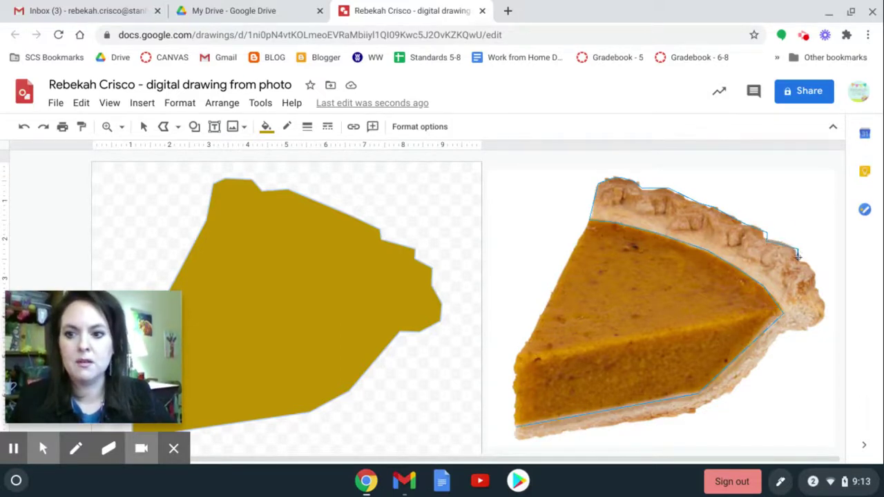
{"action": "left_click", "coordinate": [826, 306]}
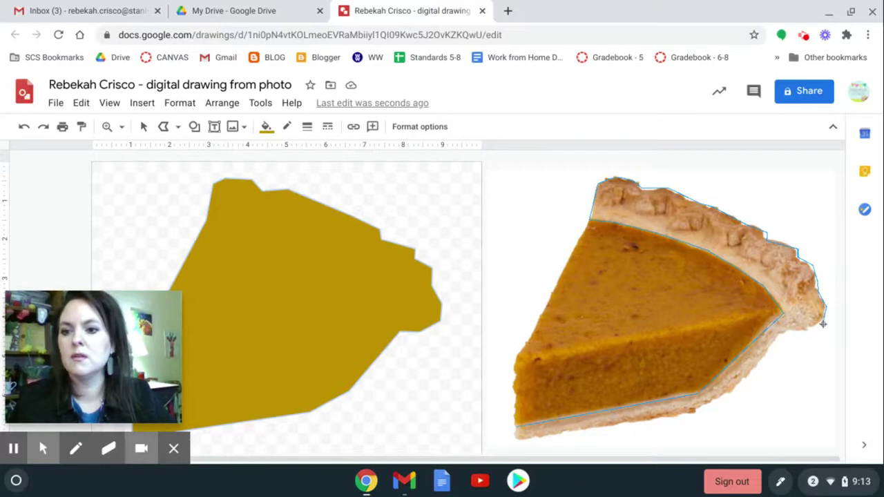
{"action": "left_click", "coordinate": [823, 323]}
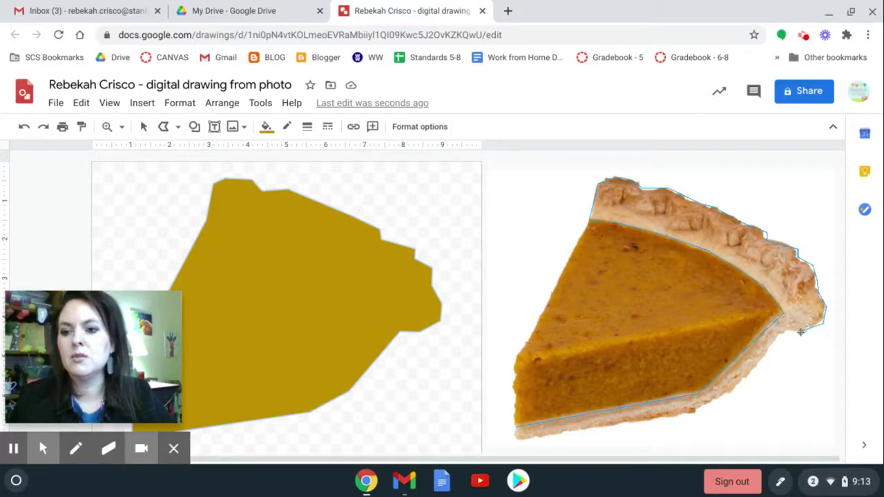
{"action": "left_click", "coordinate": [778, 334]}
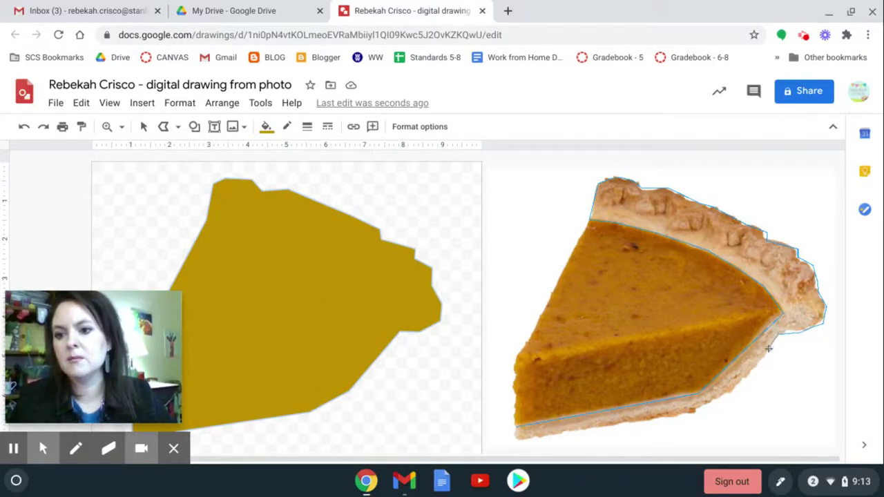
{"action": "left_click", "coordinate": [728, 396]}
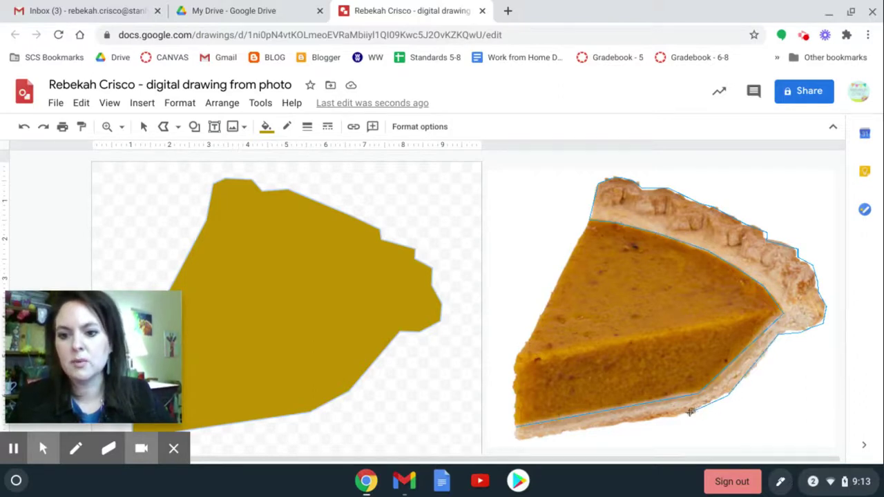
{"action": "left_click", "coordinate": [689, 412]}
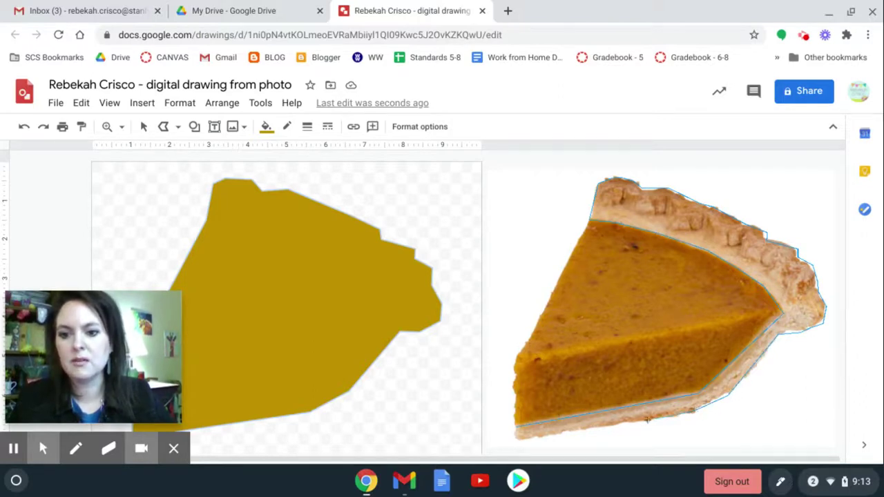
{"action": "left_click", "coordinate": [514, 439]}
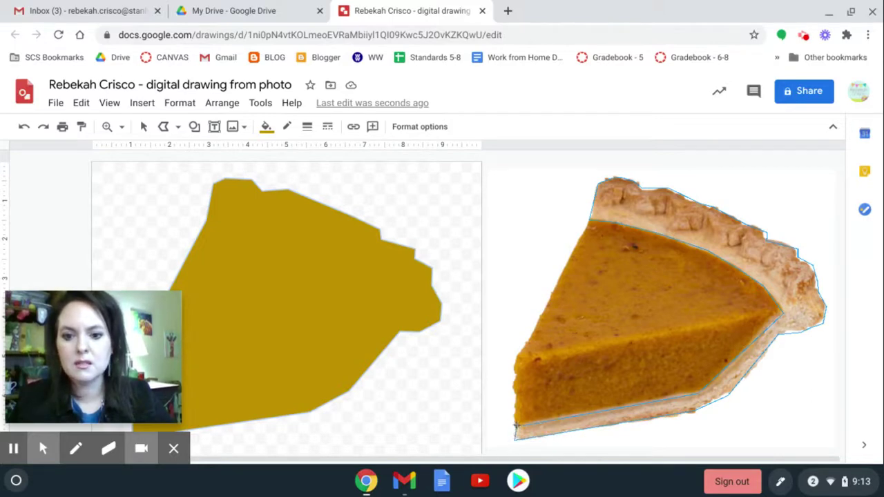
Step: Close the second outline, fill it light peach, and drag it onto the gold shape
{"action": "left_click", "coordinate": [516, 427]}
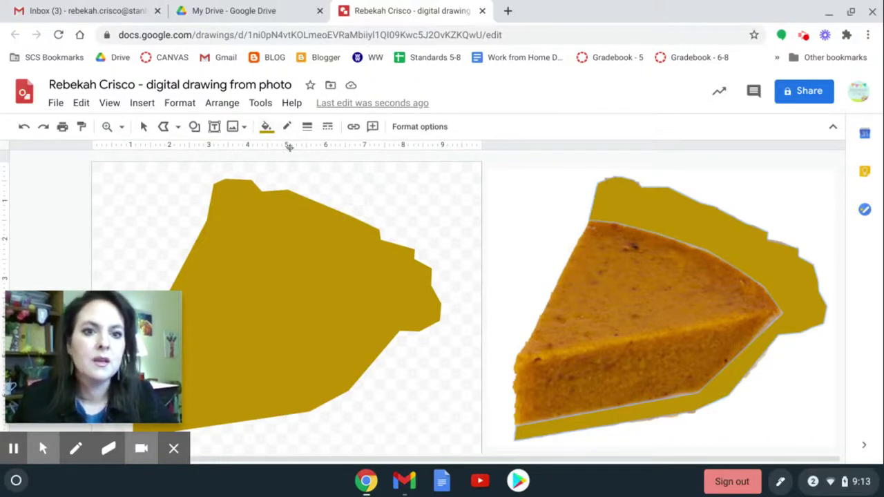
{"action": "left_click", "coordinate": [267, 128]}
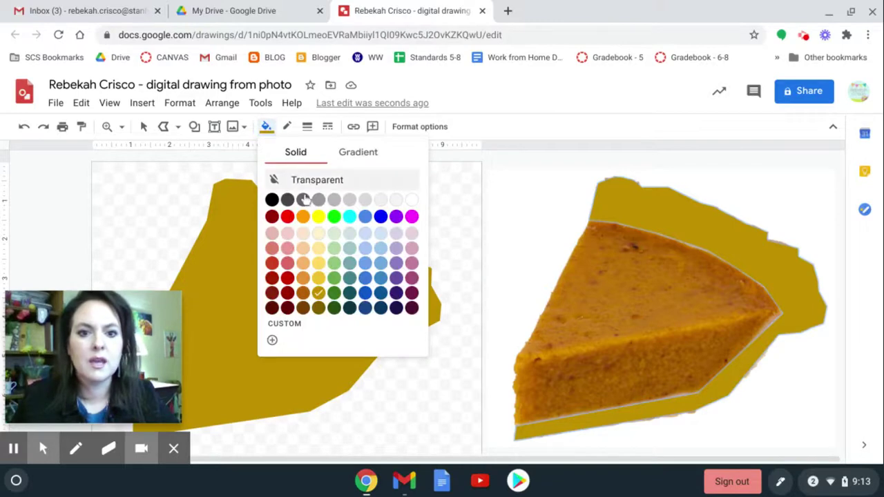
{"action": "left_click", "coordinate": [317, 235]}
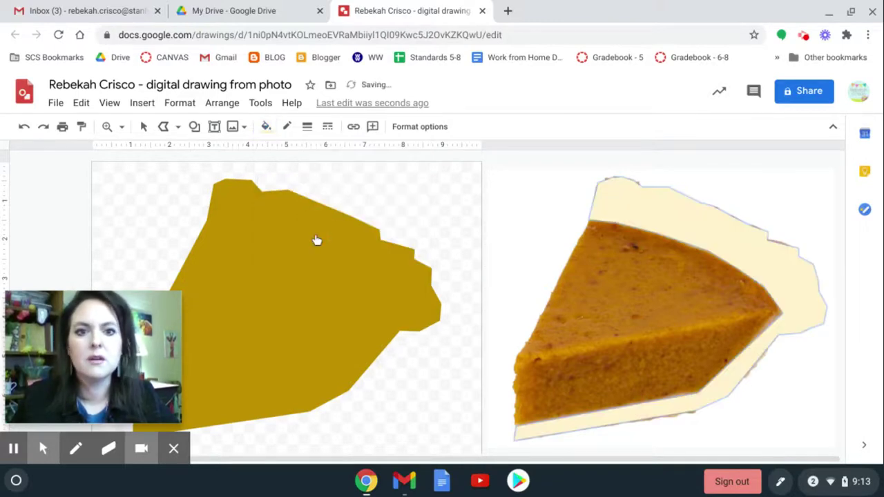
{"action": "left_click", "coordinate": [267, 128]}
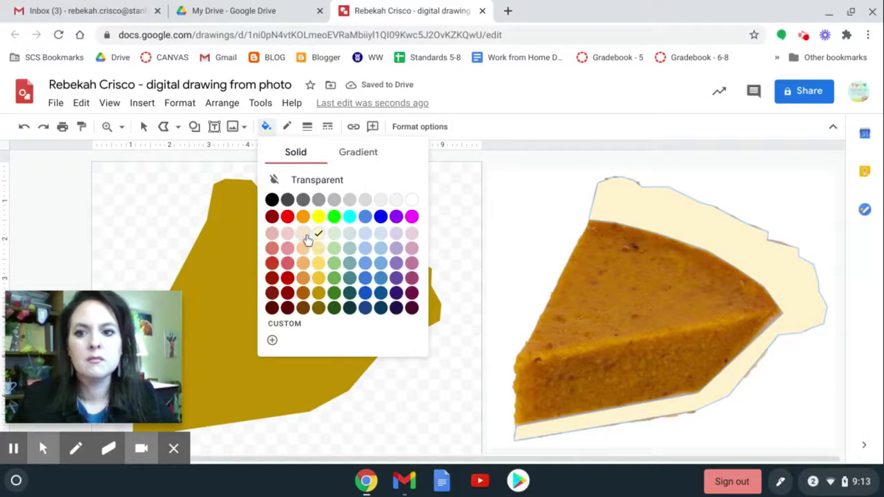
{"action": "left_click", "coordinate": [304, 235]}
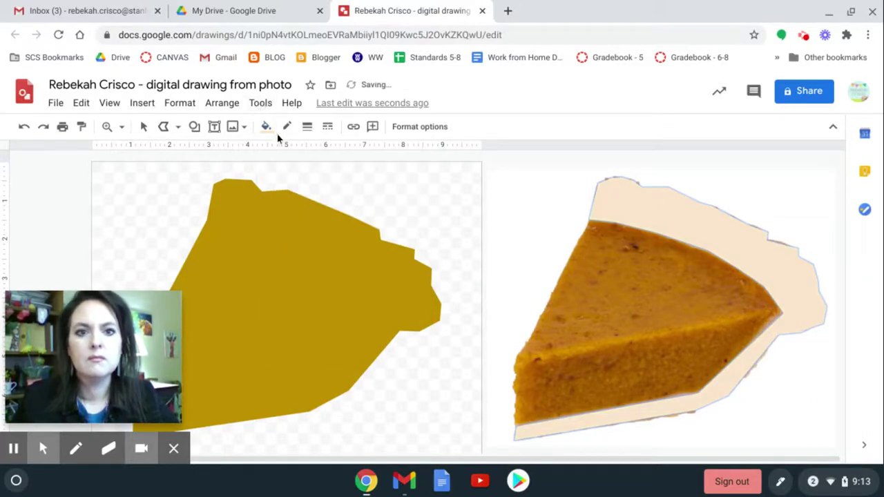
{"action": "left_click", "coordinate": [144, 127]}
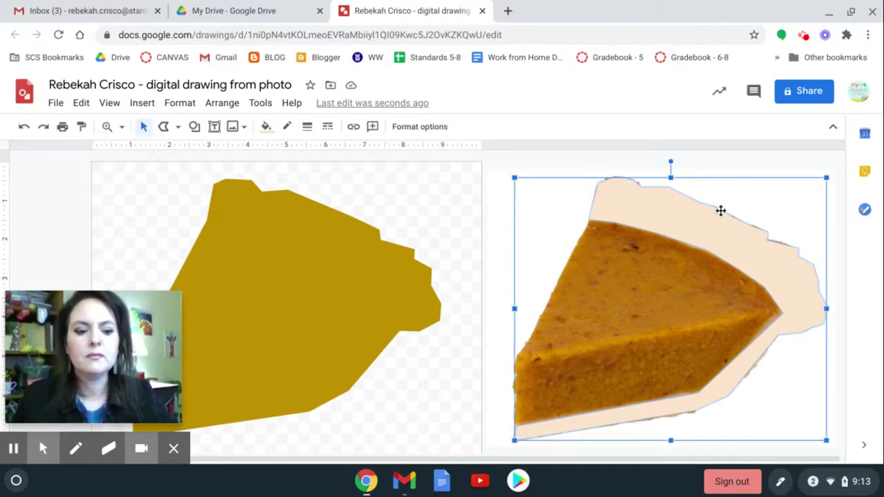
{"action": "left_click_drag", "start_coordinate": [721, 210], "coordinate": [337, 178]}
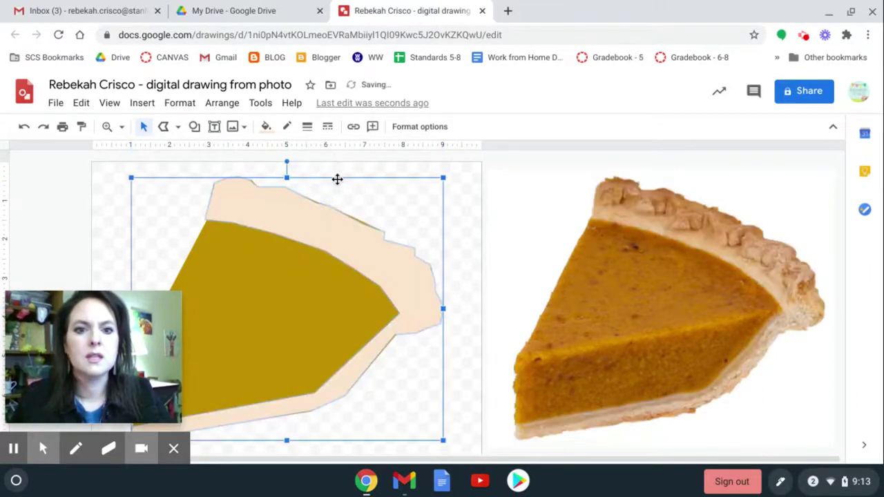
Step: Trace the pie filling's top on the photo as a closed polyline shape
{"action": "left_click", "coordinate": [164, 127]}
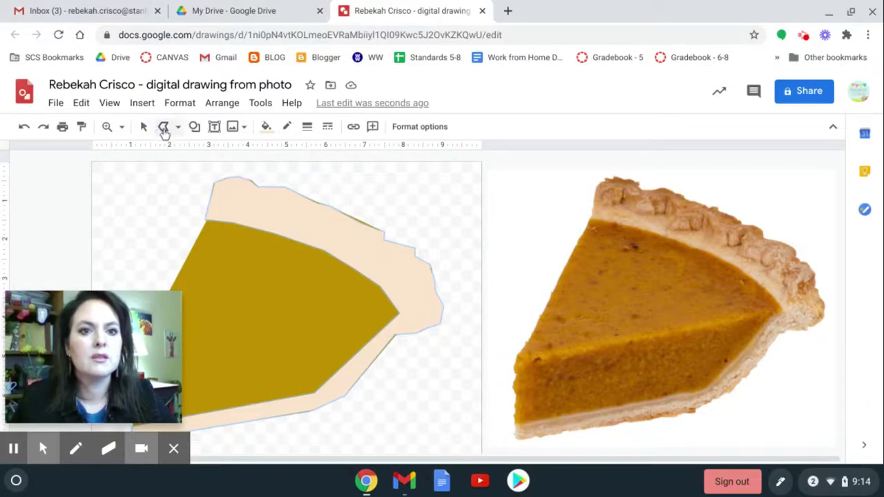
{"action": "left_click", "coordinate": [518, 359]}
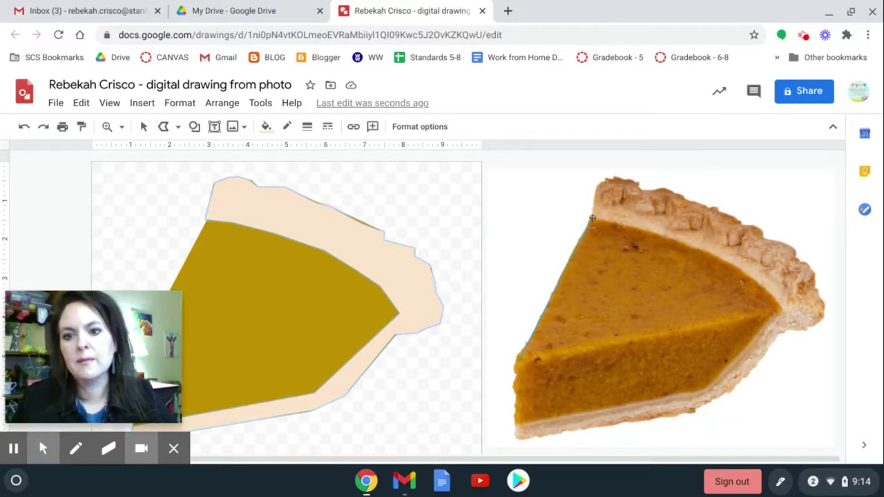
{"action": "left_click", "coordinate": [592, 218]}
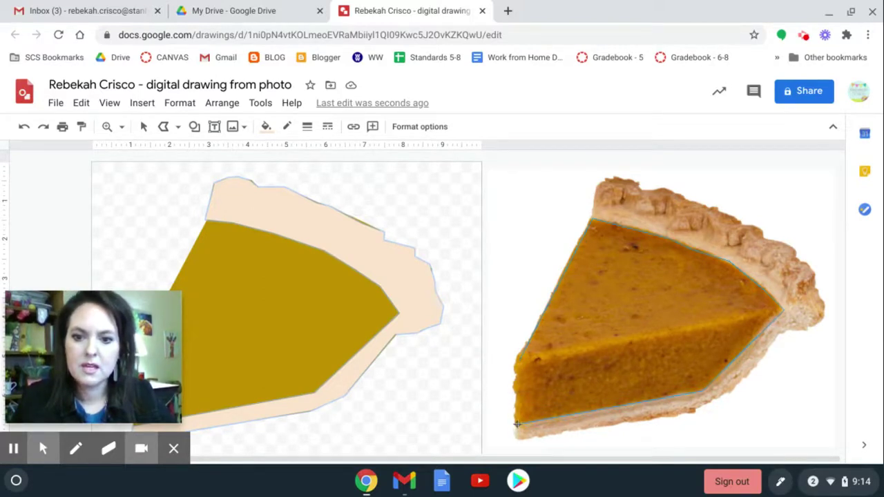
{"action": "left_click", "coordinate": [517, 358]}
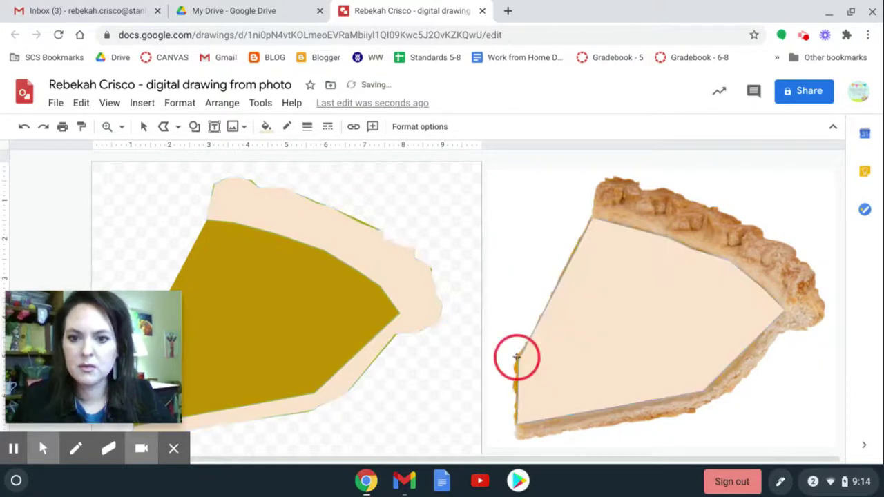
Step: Fill the traced shape dark orange 1, then darken it to dark orange 2
{"action": "left_click", "coordinate": [266, 126]}
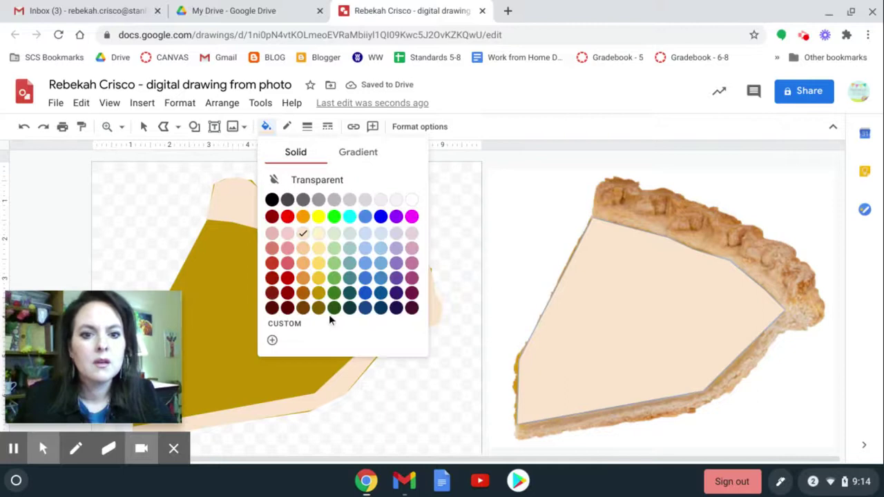
{"action": "left_click", "coordinate": [303, 277]}
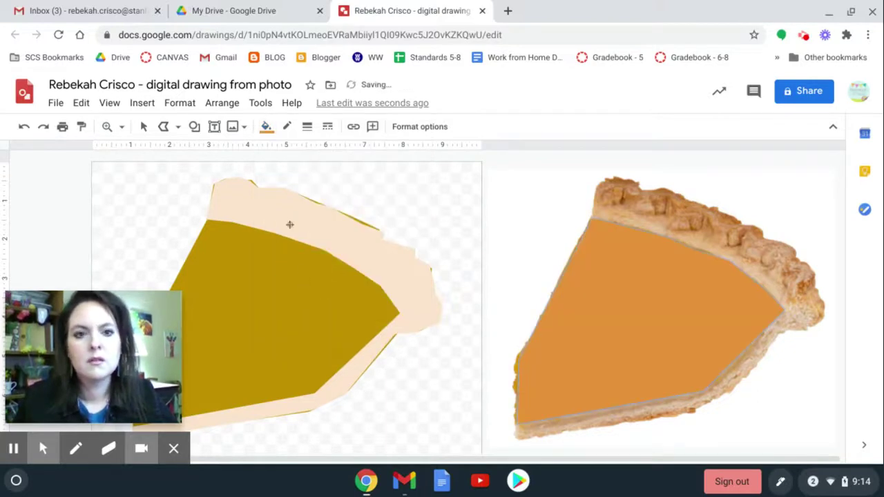
{"action": "left_click", "coordinate": [266, 126]}
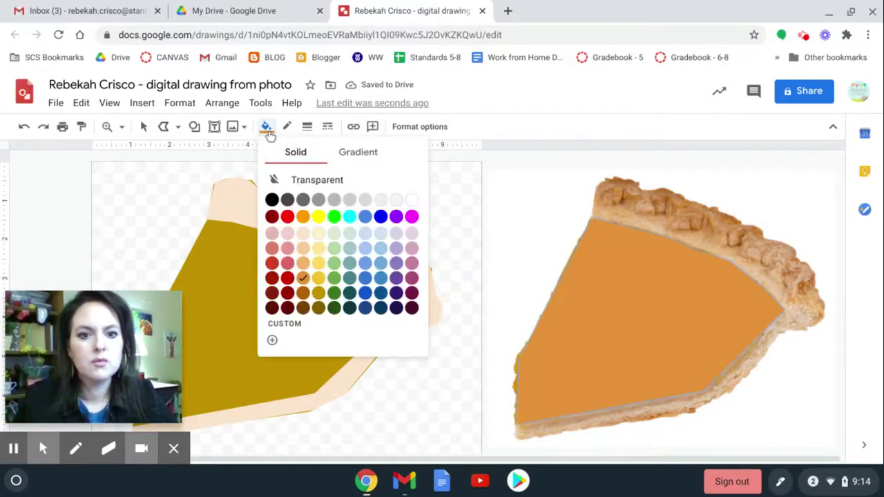
{"action": "left_click", "coordinate": [303, 294]}
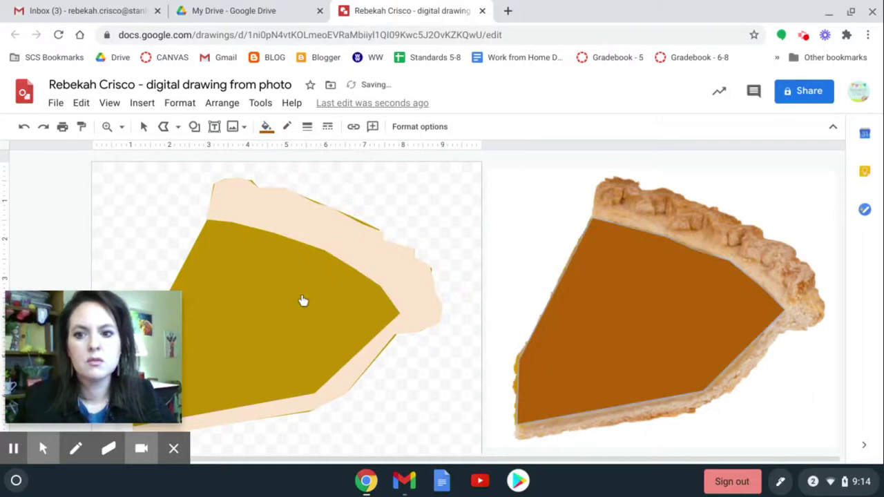
Step: Move the filling-top shape left over the peach crust of the drawing
{"action": "left_click", "coordinate": [145, 128]}
{"action": "left_click", "coordinate": [695, 321]}
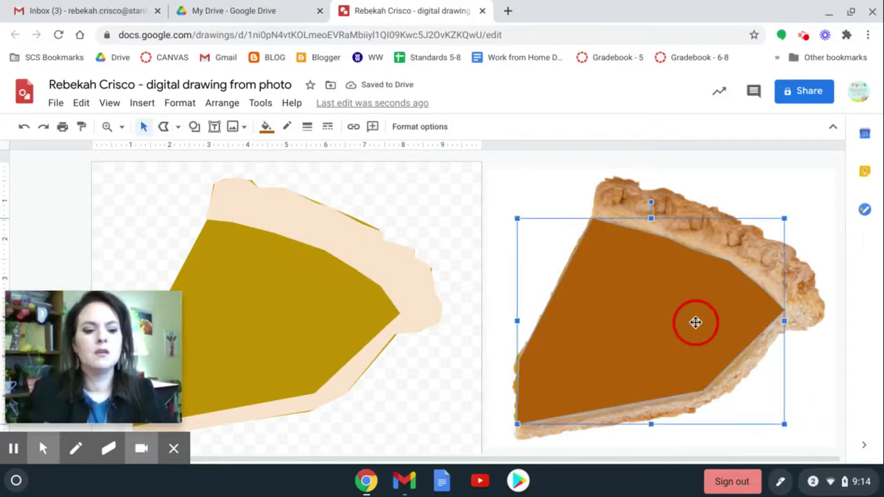
{"action": "left_click_drag", "start_coordinate": [696, 322], "coordinate": [313, 334]}
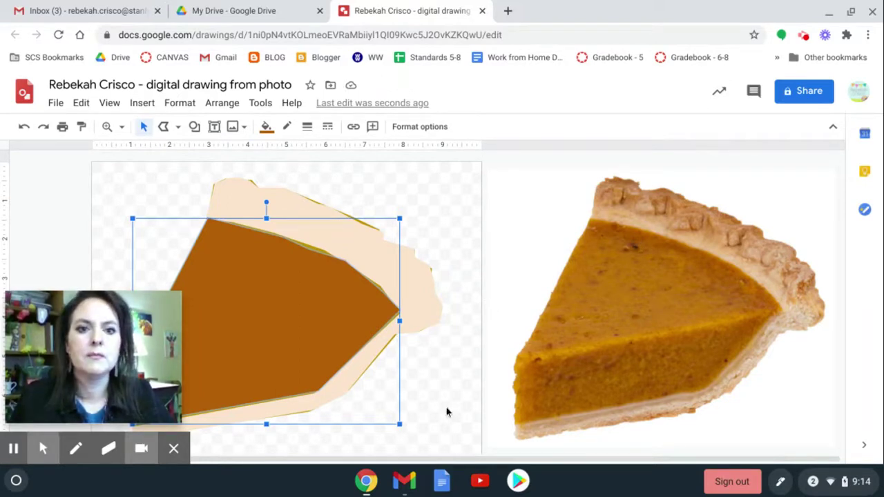
Step: Trace the lower filling side as a new closed shape, undoing a trial move
{"action": "left_click", "coordinate": [164, 126]}
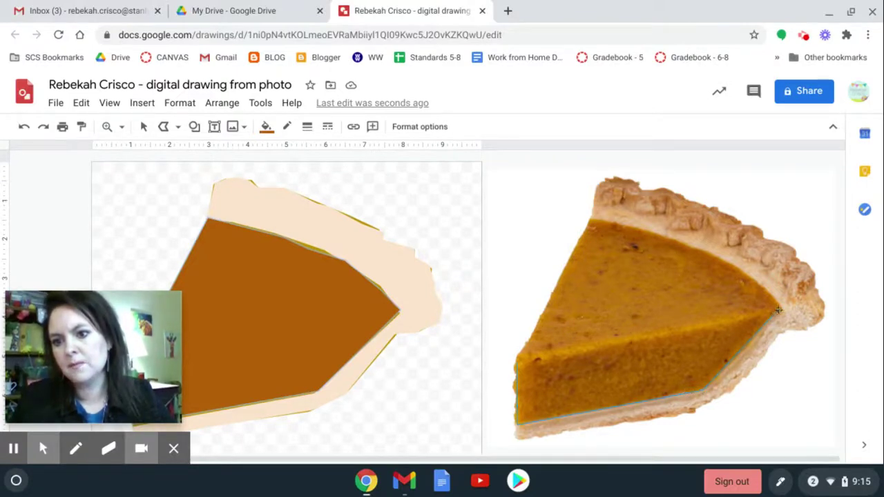
{"action": "left_click", "coordinate": [517, 364]}
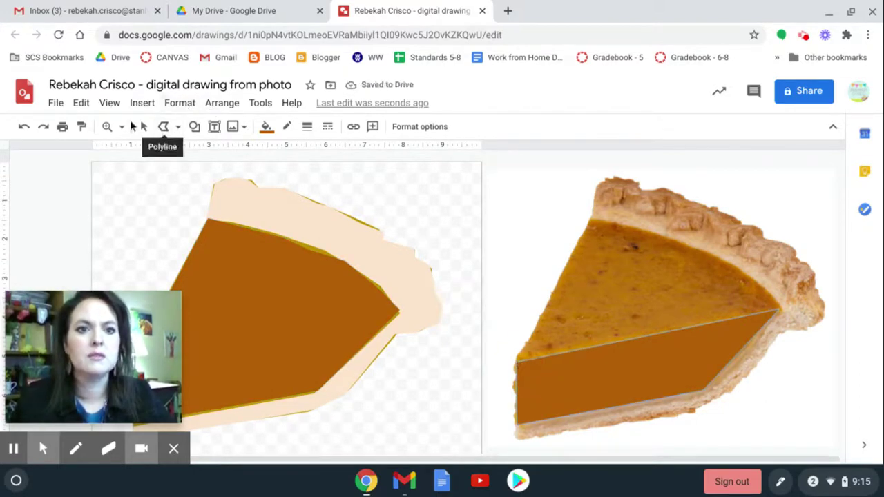
{"action": "left_click", "coordinate": [143, 126]}
{"action": "left_click", "coordinate": [594, 417]}
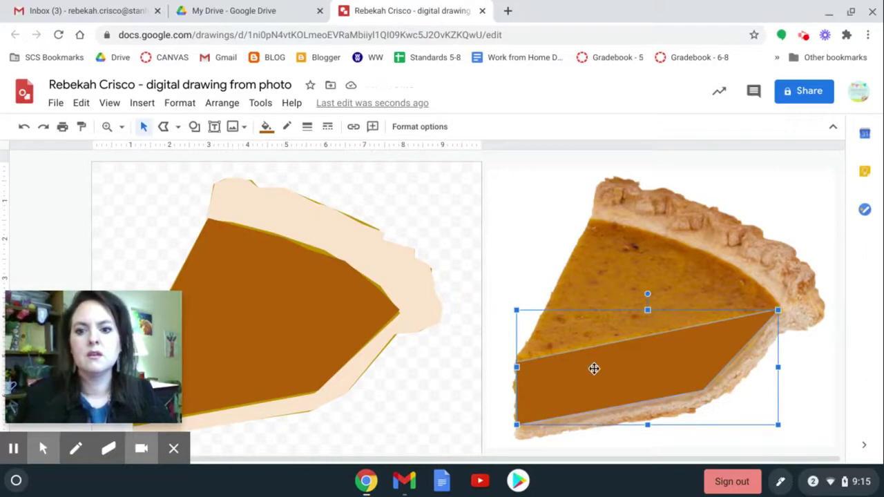
{"action": "left_click_drag", "start_coordinate": [593, 373], "coordinate": [425, 373]}
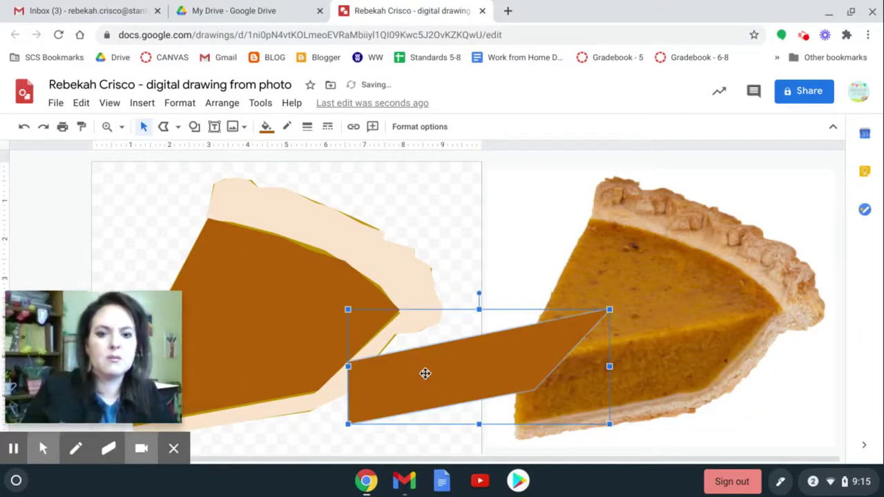
{"action": "key", "text": "ctrl+z"}
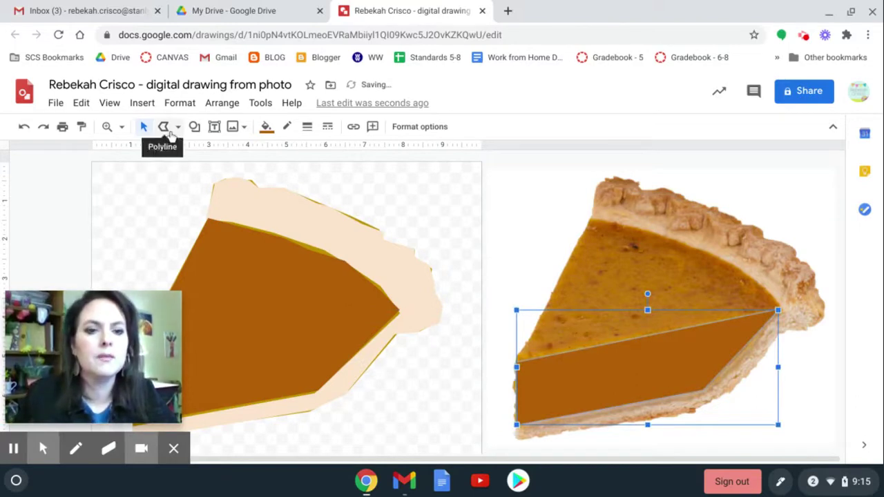
Step: Give the side shape a custom warmer brown fill and move it onto the left drawing
{"action": "left_click", "coordinate": [268, 129]}
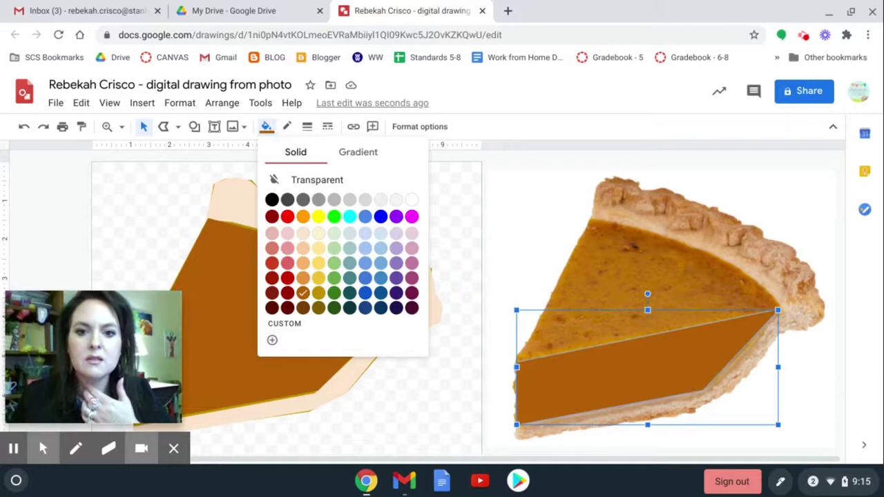
{"action": "left_click", "coordinate": [304, 308]}
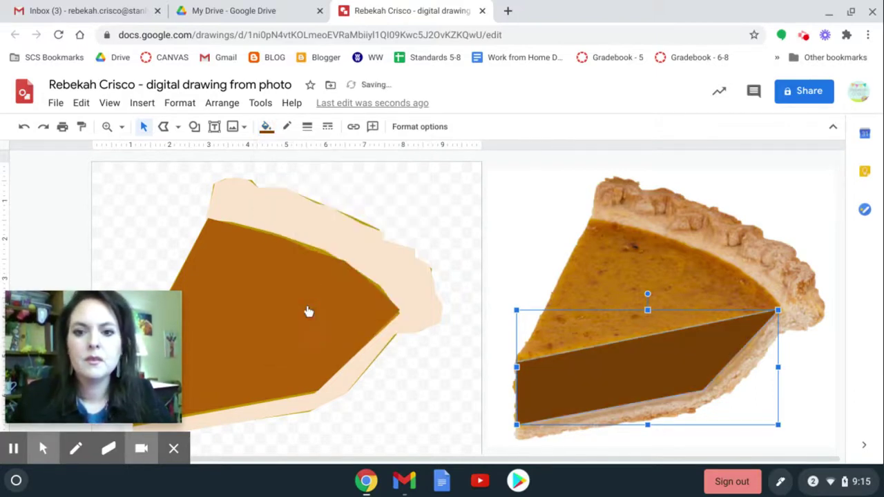
{"action": "left_click", "coordinate": [266, 126]}
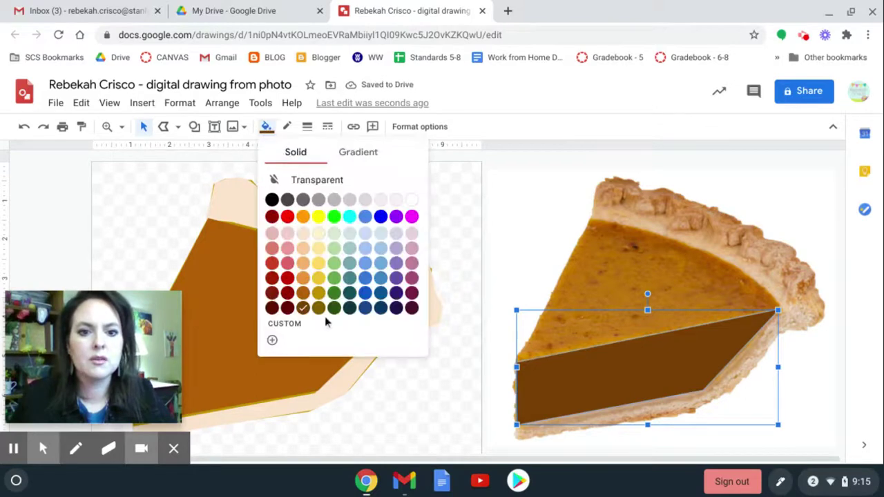
{"action": "left_click", "coordinate": [273, 341]}
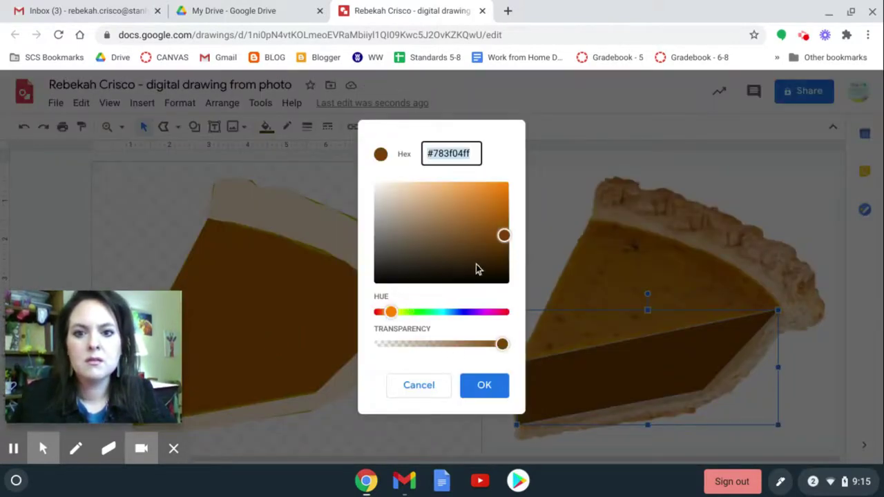
{"action": "left_click_drag", "start_coordinate": [503, 233], "coordinate": [504, 221]}
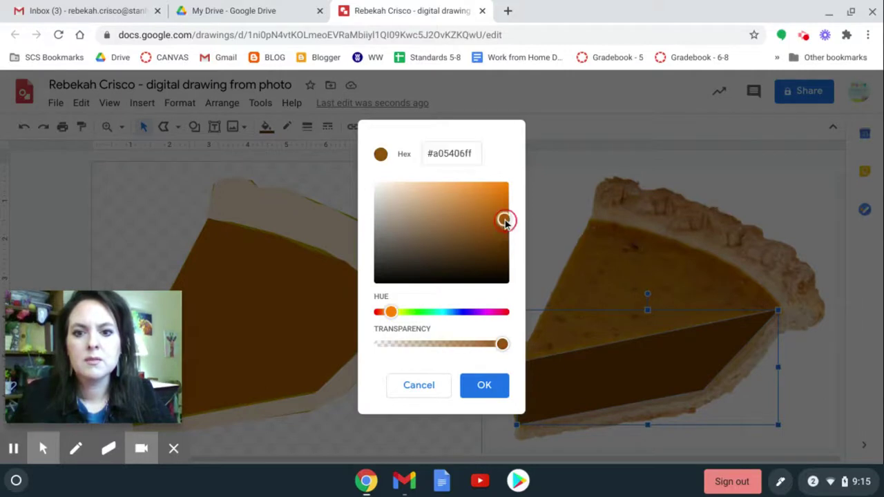
{"action": "left_click", "coordinate": [475, 391]}
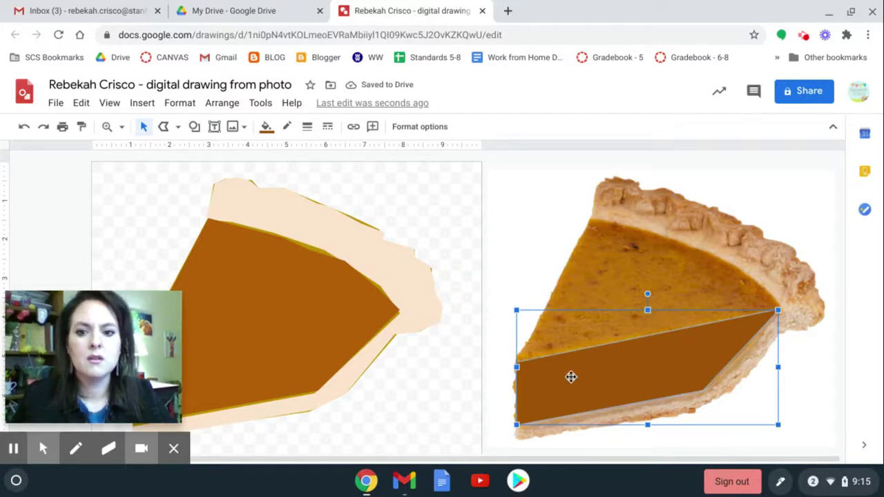
{"action": "mouse_move", "coordinate": [571, 377]}
{"action": "left_mouse_down"}
{"action": "mouse_move", "coordinate": [408, 394]}
{"action": "mouse_move", "coordinate": [224, 384]}
{"action": "mouse_move", "coordinate": [184, 391]}
{"action": "mouse_move", "coordinate": [191, 391]}
{"action": "left_mouse_up"}
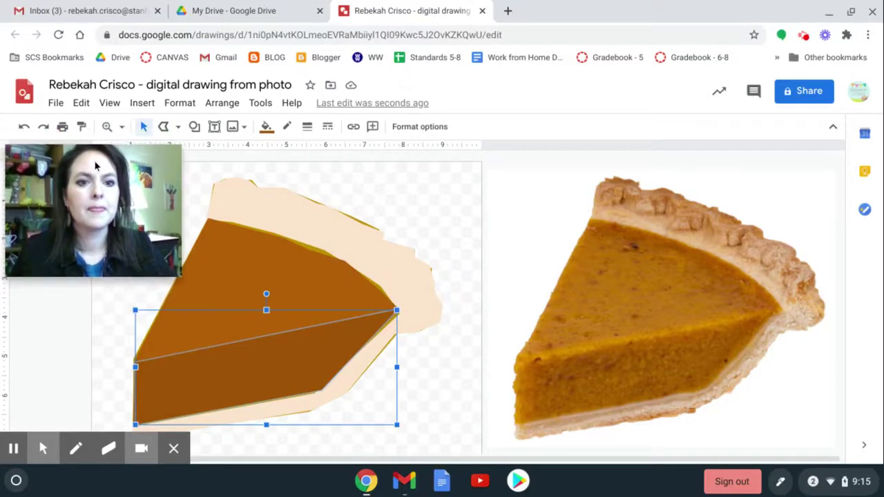
{"action": "left_click", "coordinate": [397, 214]}
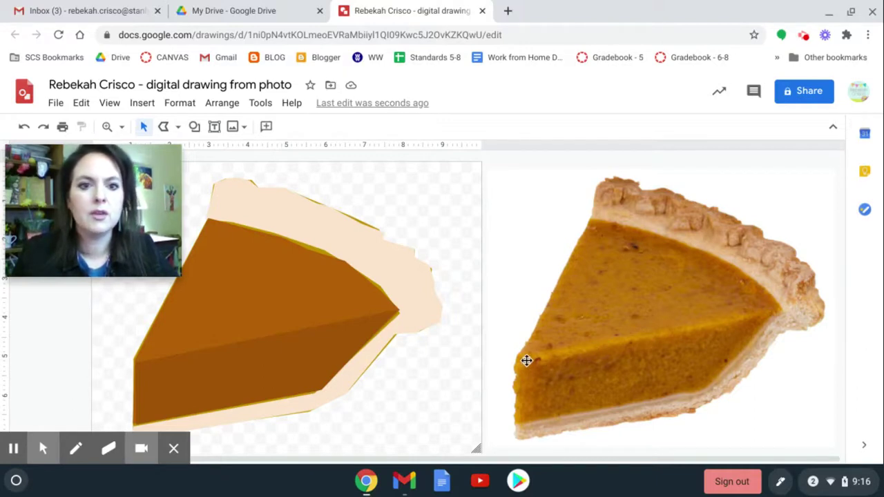
Step: Trace a thin sliver along the filling's top edge as a closed polyline shape
{"action": "left_click", "coordinate": [163, 127]}
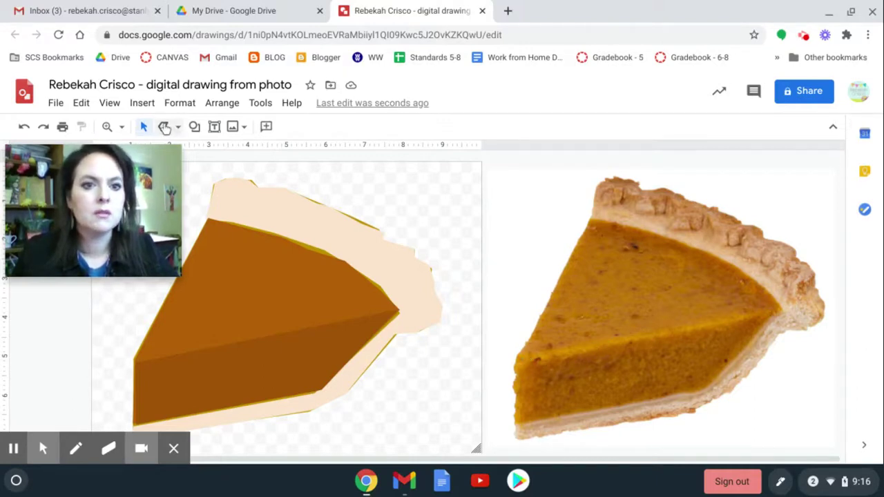
{"action": "left_click", "coordinate": [533, 353]}
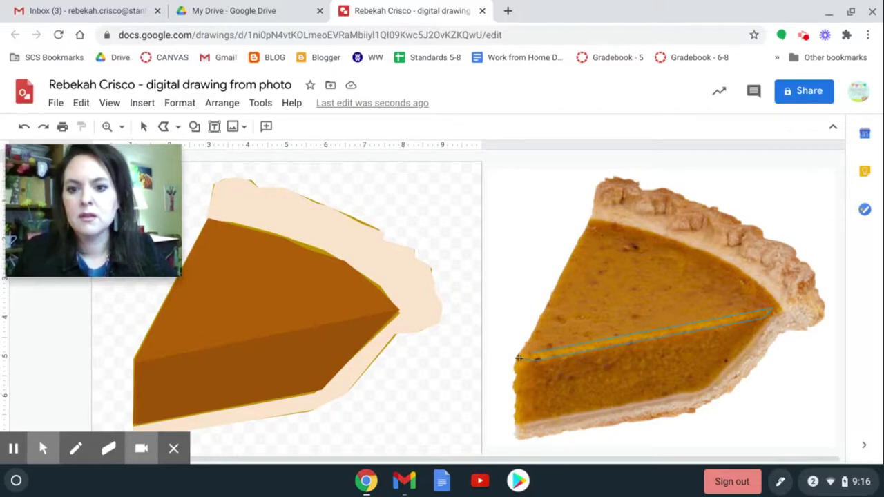
{"action": "left_click", "coordinate": [534, 353]}
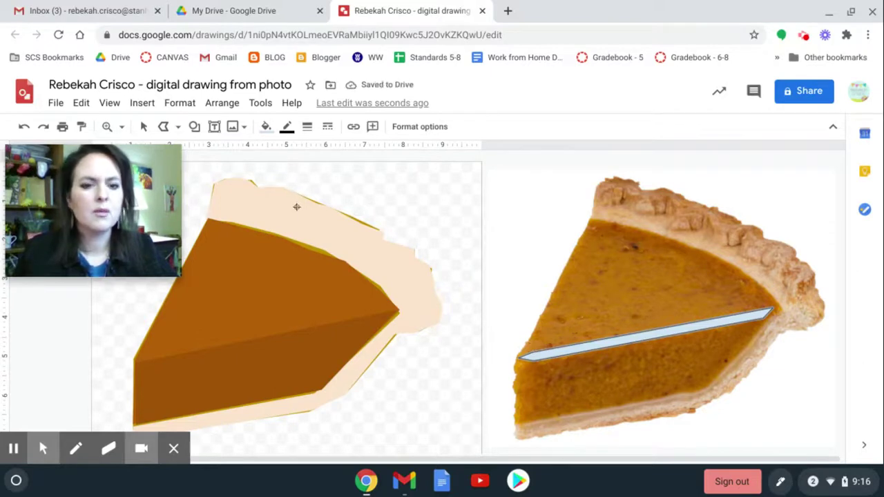
Step: Set the sliver's border to Transparent and fill it orange
{"action": "left_click", "coordinate": [286, 128]}
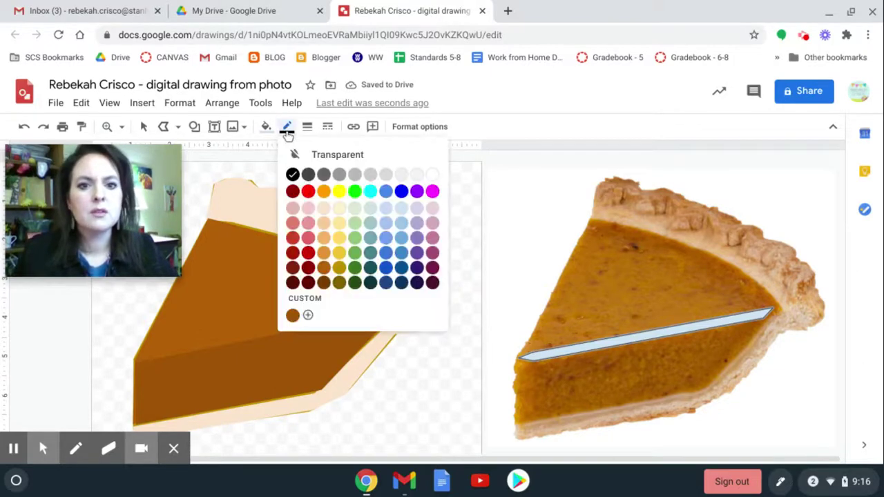
{"action": "left_click", "coordinate": [309, 158]}
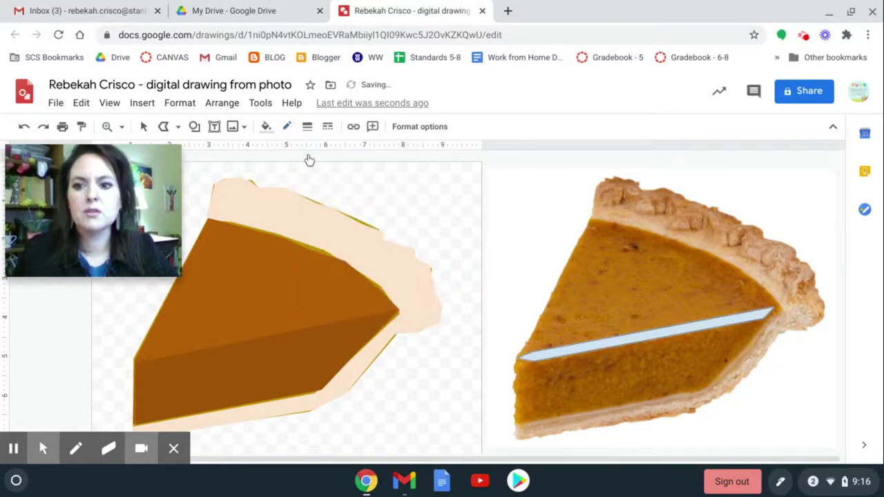
{"action": "left_click", "coordinate": [266, 128]}
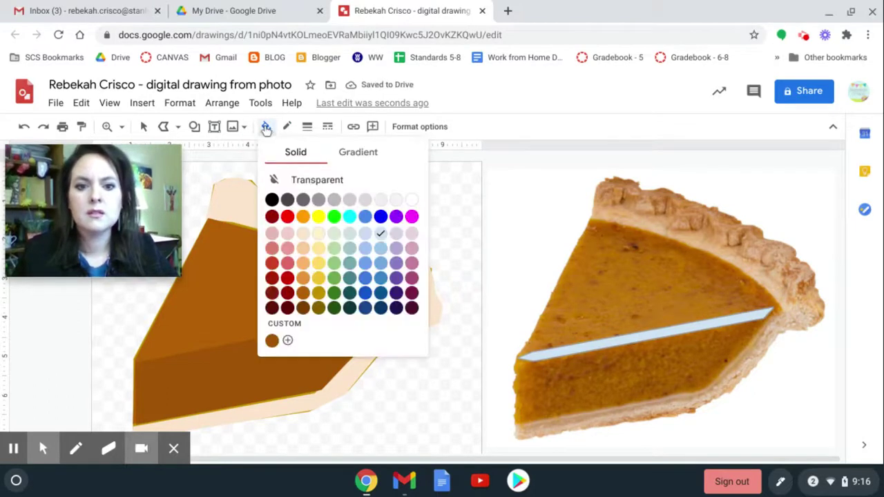
{"action": "left_click", "coordinate": [303, 278]}
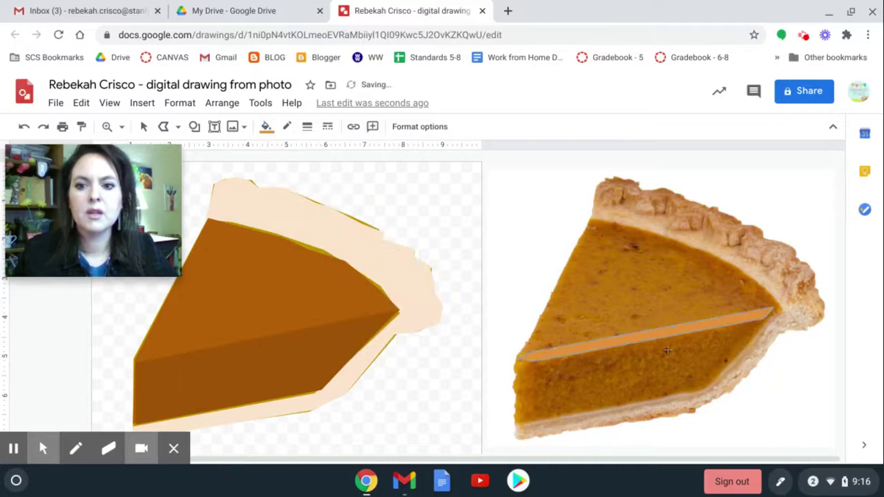
Step: Move the orange sliver from the photo onto the drawing's filling
{"action": "left_click", "coordinate": [143, 126]}
{"action": "left_click", "coordinate": [649, 336]}
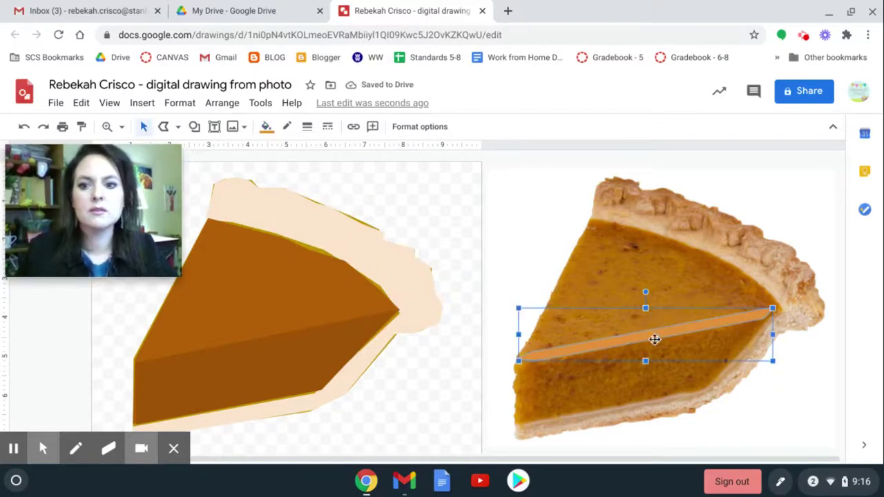
{"action": "mouse_move", "coordinate": [648, 332]}
{"action": "left_mouse_down"}
{"action": "mouse_move", "coordinate": [453, 320]}
{"action": "mouse_move", "coordinate": [260, 330]}
{"action": "mouse_move", "coordinate": [272, 327]}
{"action": "left_mouse_up"}
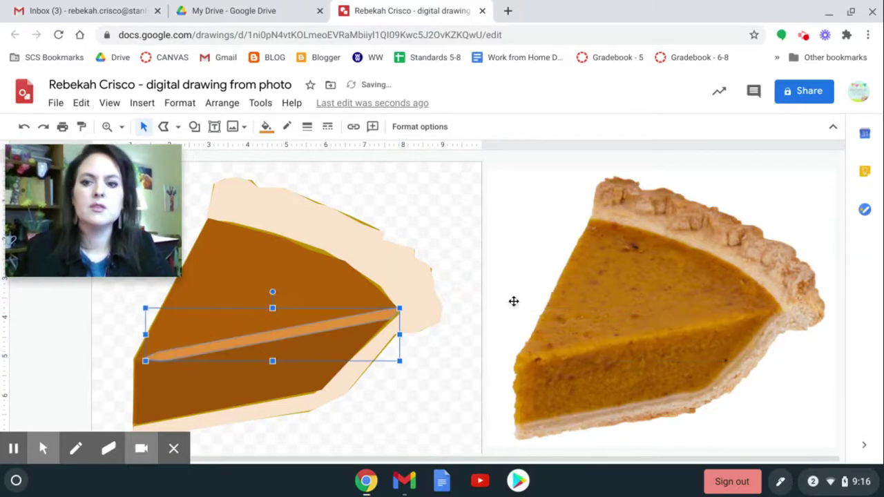
Step: Try a darker orange, then a partly transparent custom fill on the sliver
{"action": "left_click", "coordinate": [266, 127]}
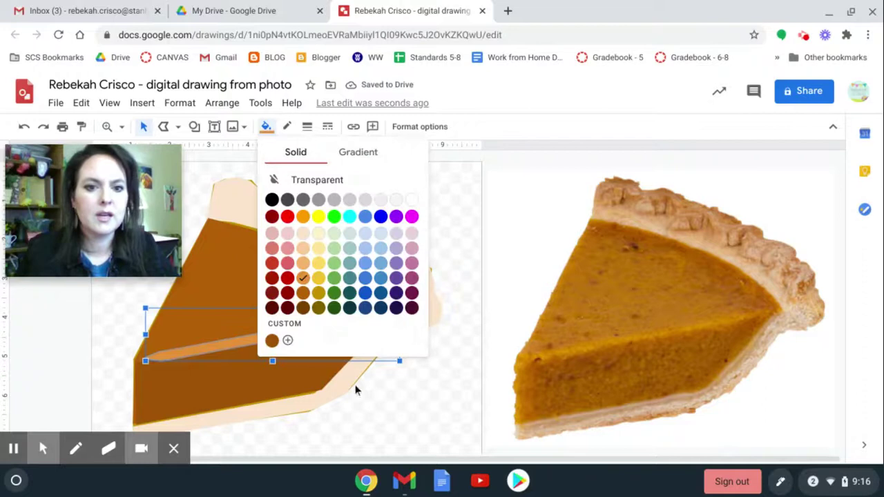
{"action": "left_click", "coordinate": [307, 302]}
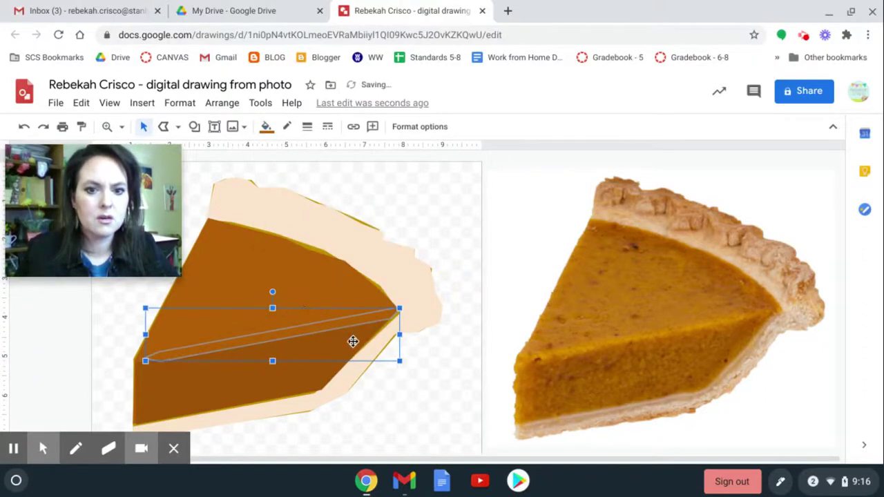
{"action": "left_click", "coordinate": [432, 385]}
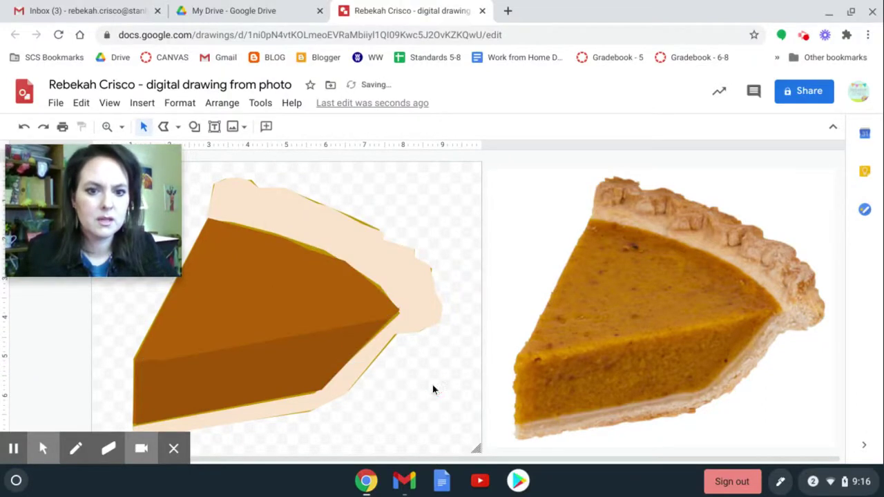
{"action": "left_click", "coordinate": [338, 324]}
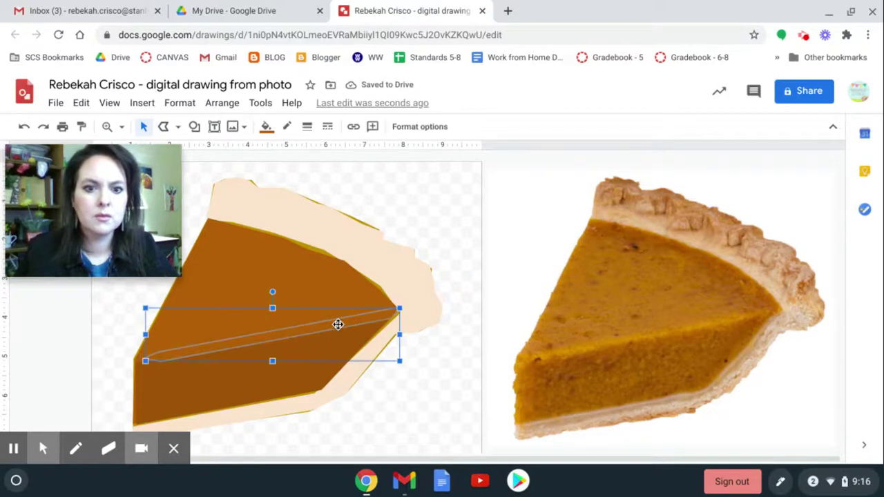
{"action": "left_click", "coordinate": [267, 128]}
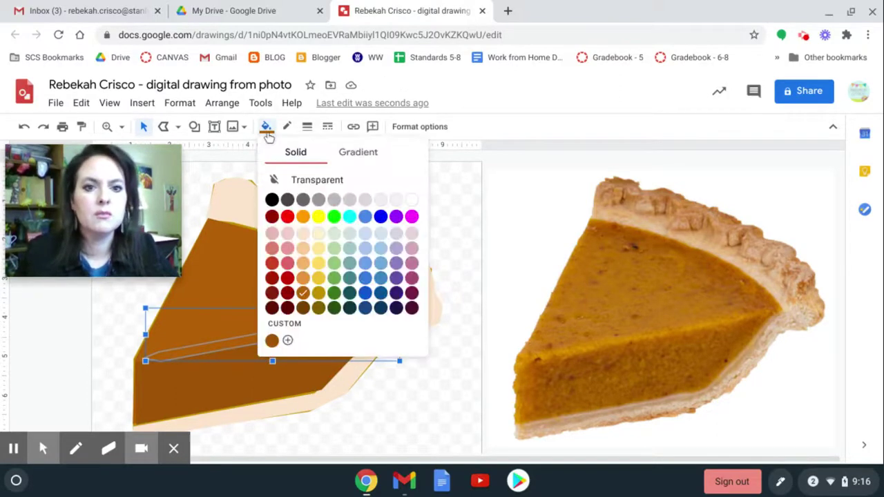
{"action": "left_click", "coordinate": [288, 341]}
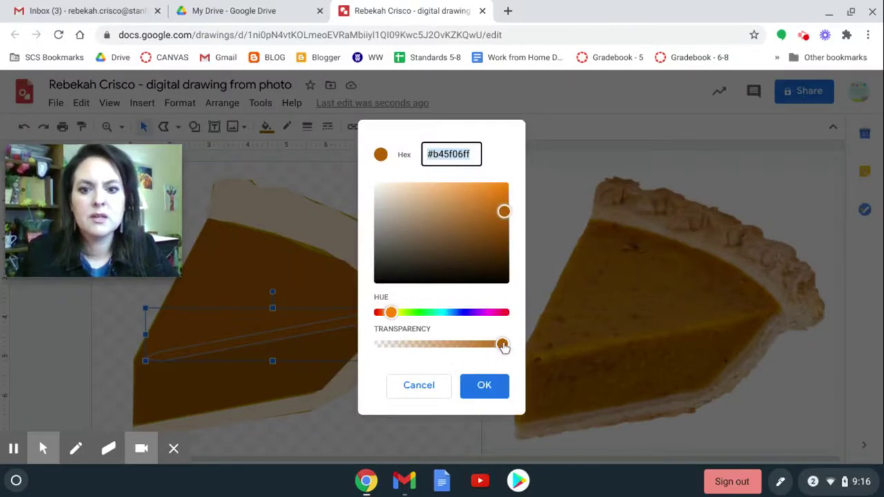
{"action": "left_click_drag", "start_coordinate": [502, 346], "coordinate": [437, 347]}
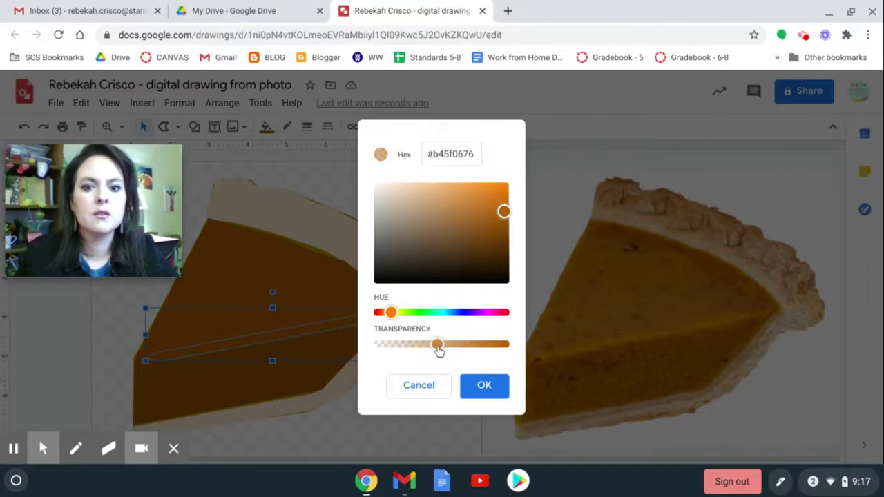
{"action": "left_click", "coordinate": [487, 393]}
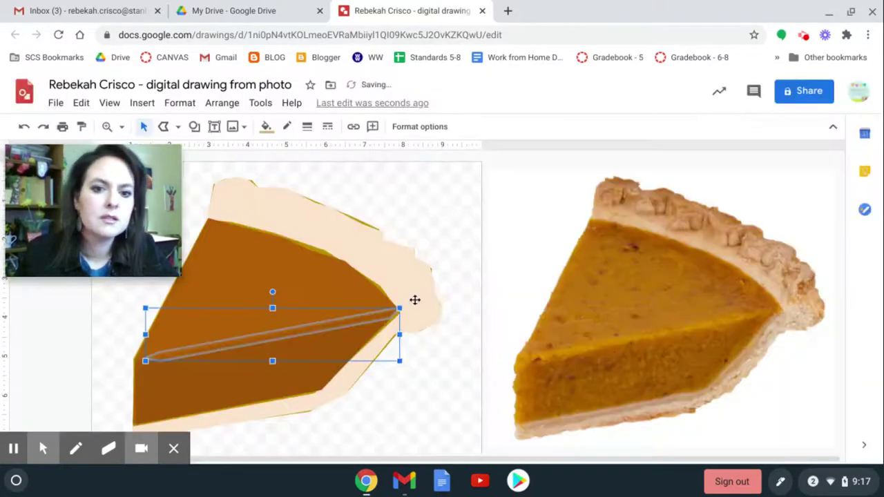
{"action": "left_click", "coordinate": [433, 399]}
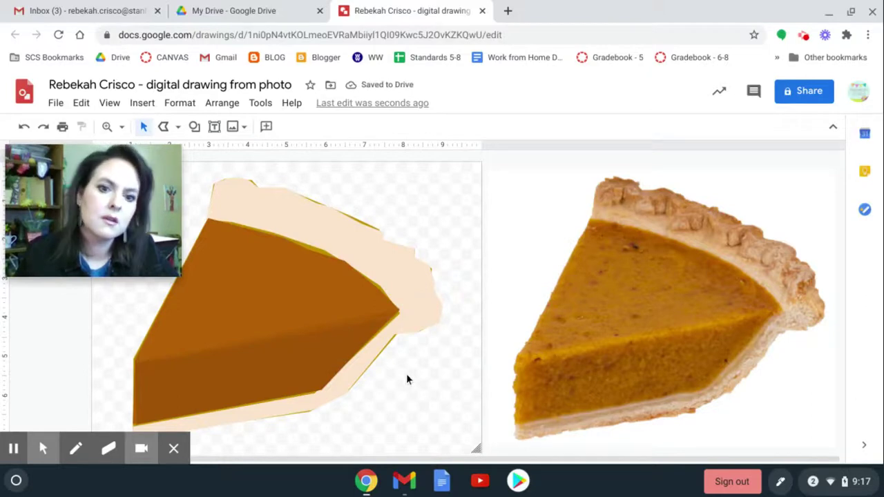
Step: Recolour the band light orange, then a custom darker brown, #be772d
{"action": "left_click", "coordinate": [350, 322]}
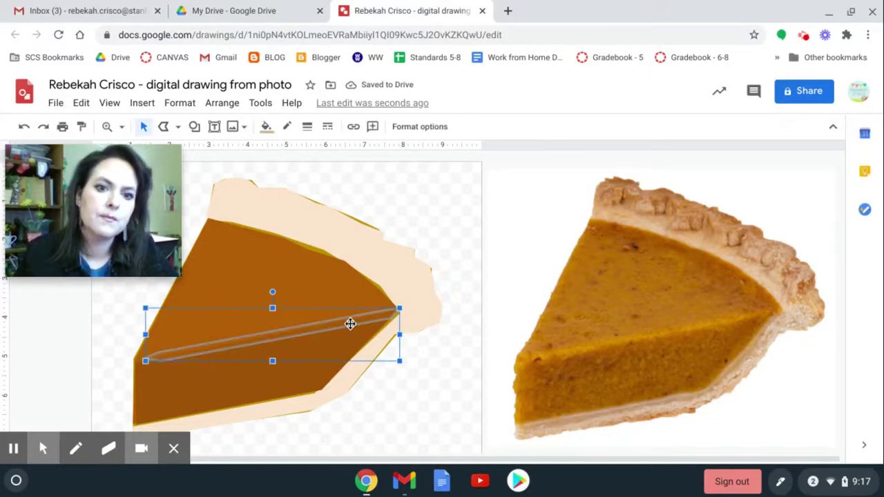
{"action": "left_click", "coordinate": [268, 129]}
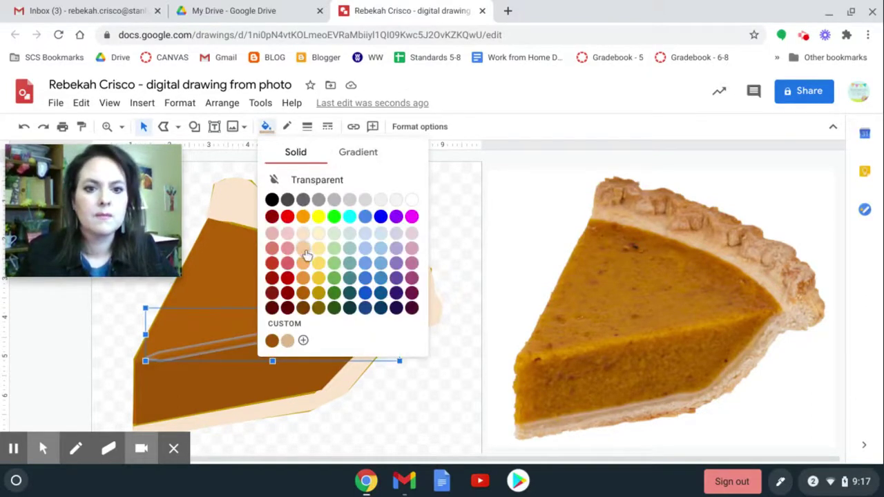
{"action": "left_click", "coordinate": [303, 279]}
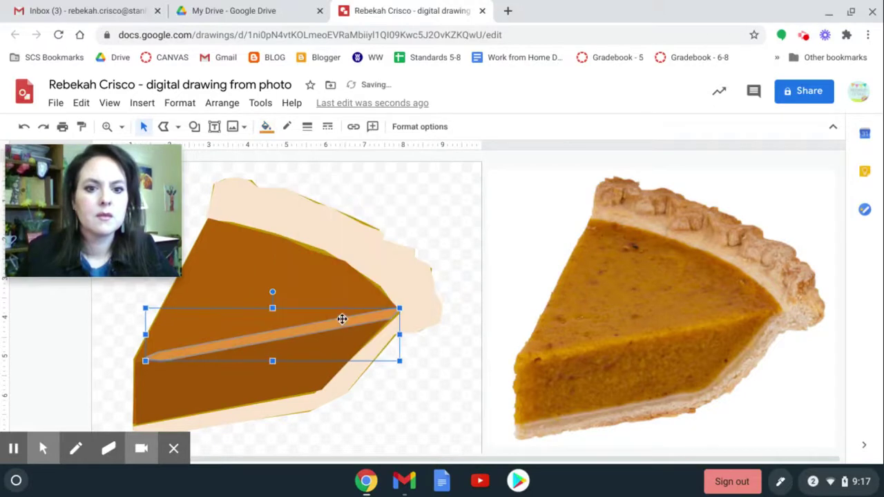
{"action": "left_click", "coordinate": [266, 127]}
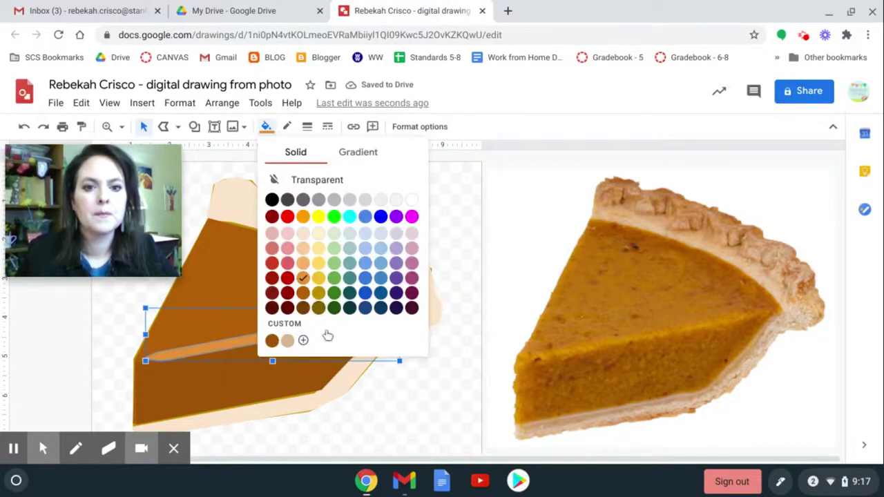
{"action": "left_click", "coordinate": [304, 342]}
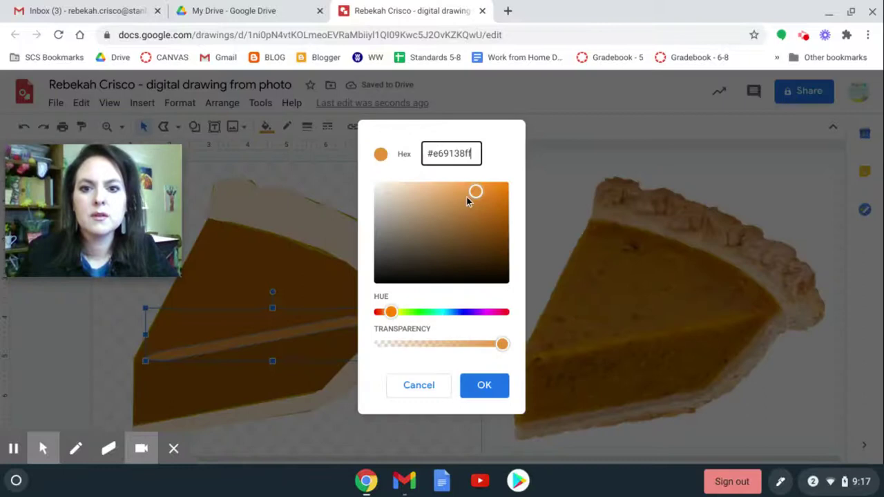
{"action": "left_click", "coordinate": [477, 207]}
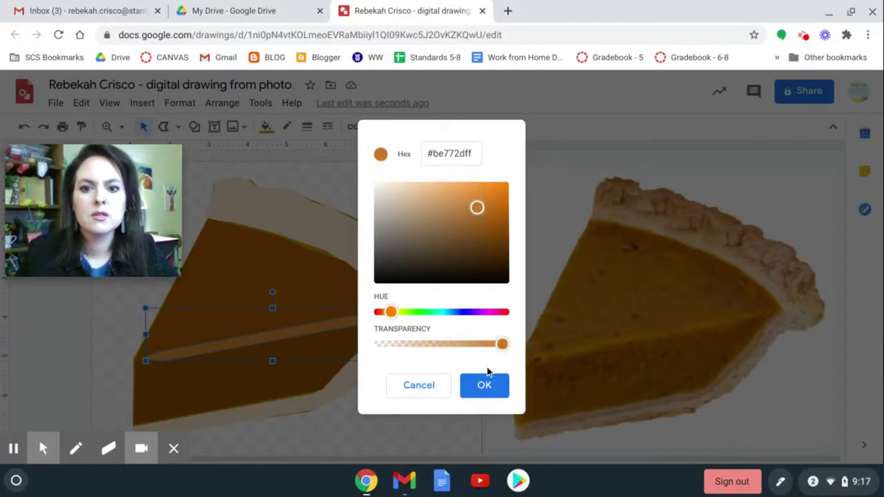
{"action": "left_click", "coordinate": [484, 384]}
{"action": "left_click", "coordinate": [437, 360]}
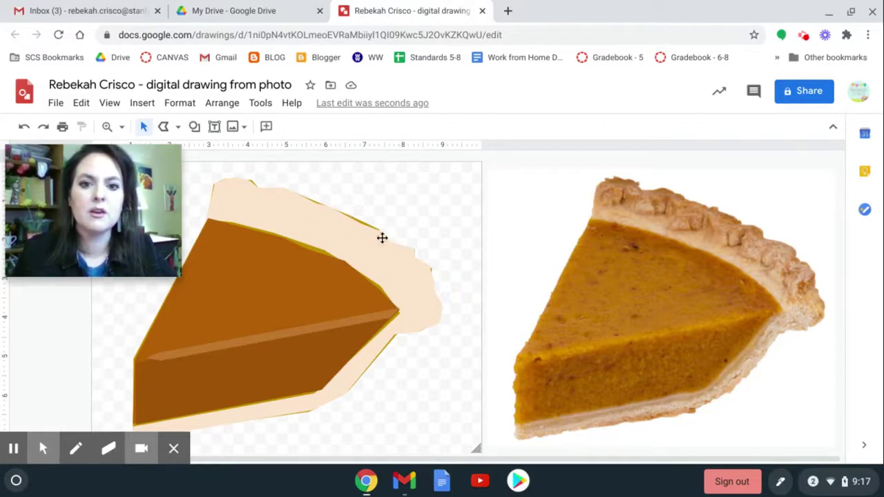
Step: Move and add crust outline points along the filling's top edge and at the slice's tip
{"action": "left_click", "coordinate": [330, 228]}
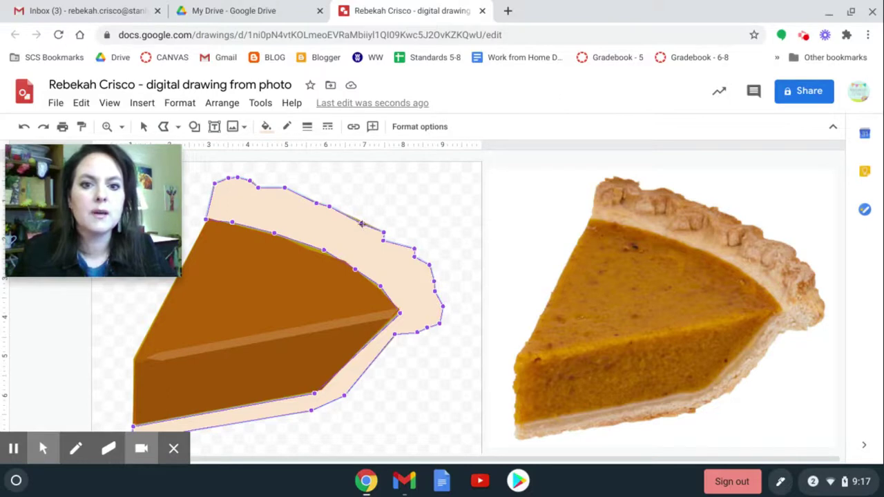
{"action": "left_click", "coordinate": [362, 224]}
{"action": "left_click_drag", "start_coordinate": [362, 224], "coordinate": [358, 224]}
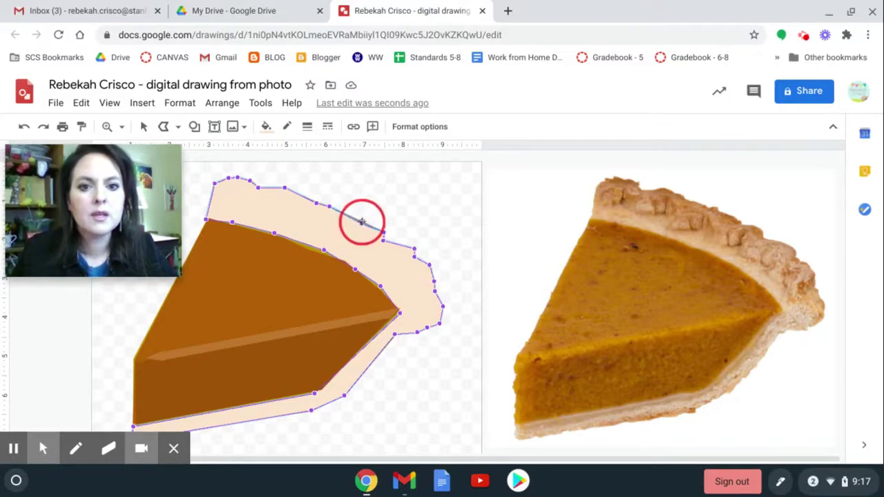
{"action": "left_click", "coordinate": [361, 221]}
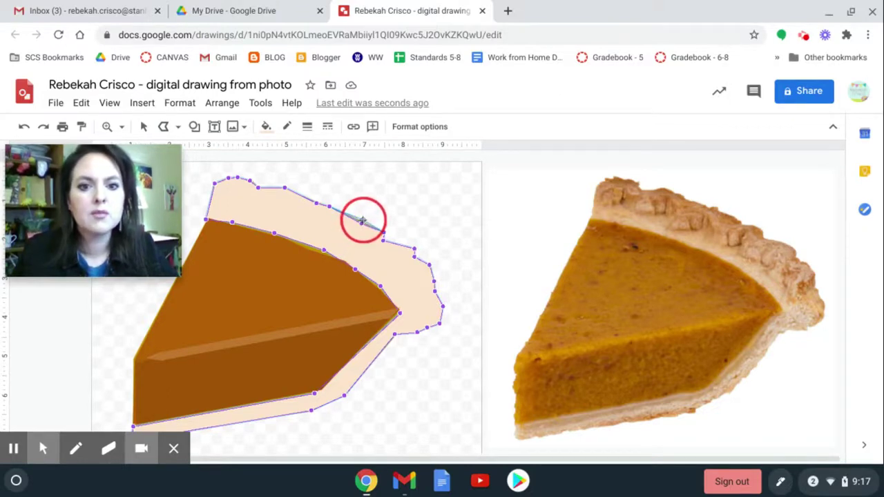
{"action": "left_click", "coordinate": [324, 252]}
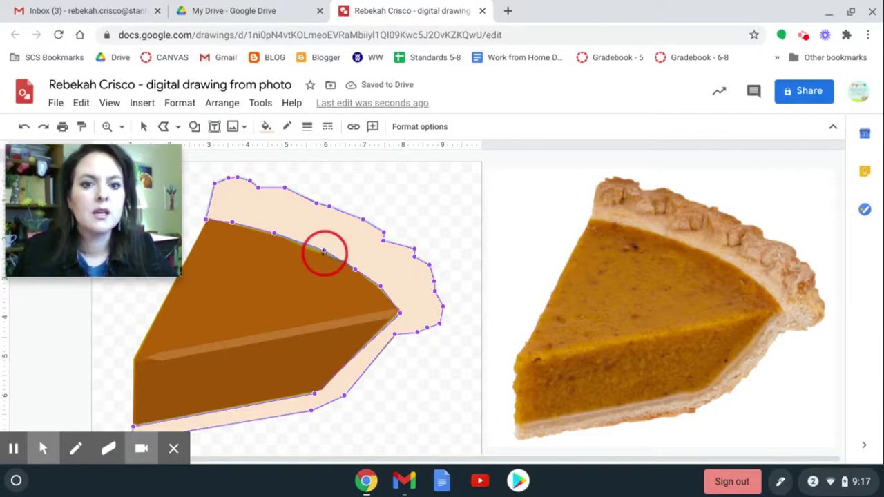
{"action": "left_click", "coordinate": [275, 234]}
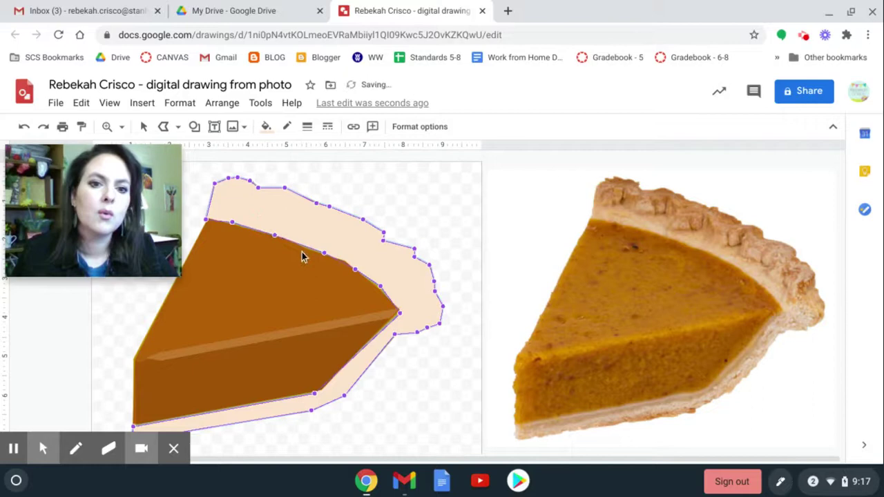
{"action": "left_click", "coordinate": [326, 254]}
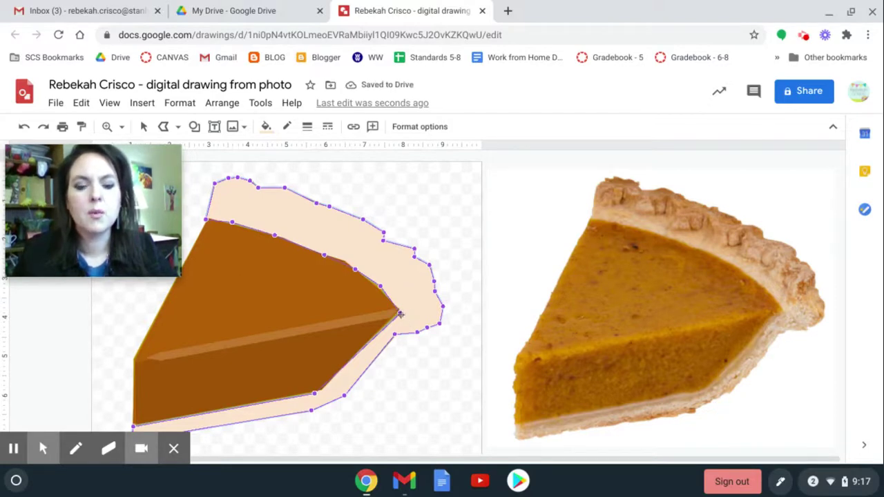
{"action": "left_click", "coordinate": [399, 313]}
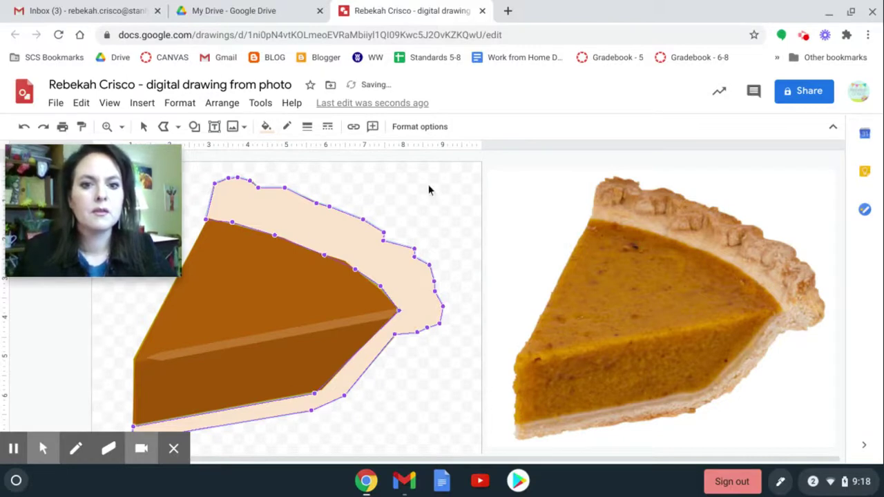
{"action": "key", "text": "Escape"}
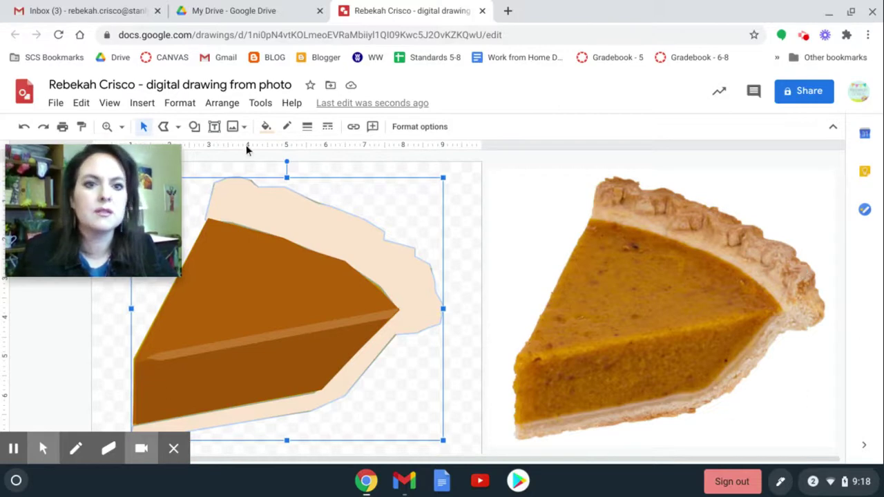
Step: Trace the pie photo's top surface as a new closed polyline shape
{"action": "left_click", "coordinate": [164, 126]}
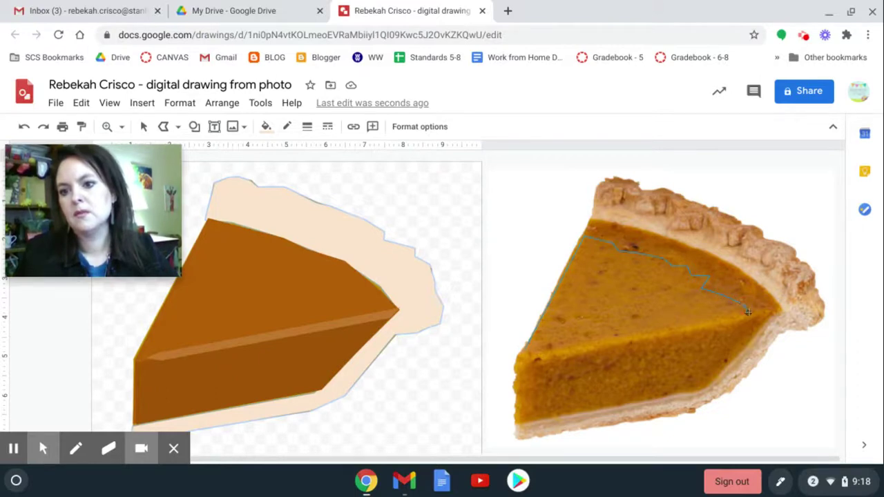
{"action": "left_click", "coordinate": [748, 316]}
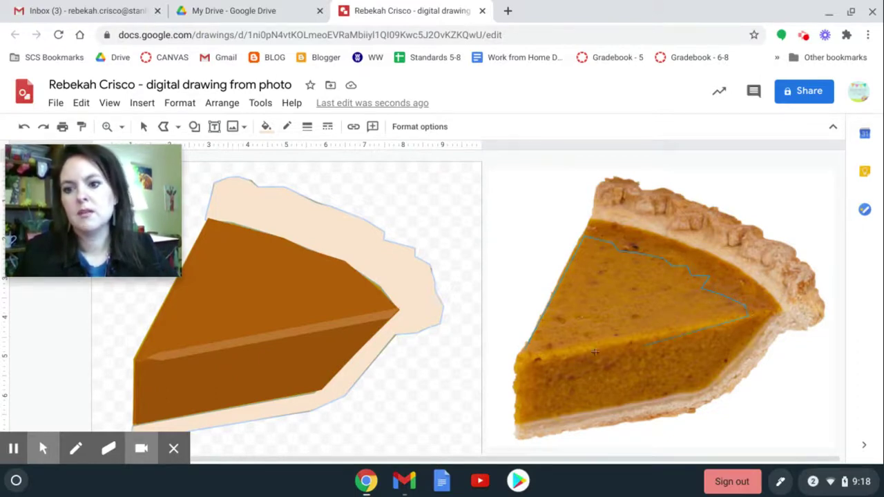
{"action": "left_click", "coordinate": [525, 351]}
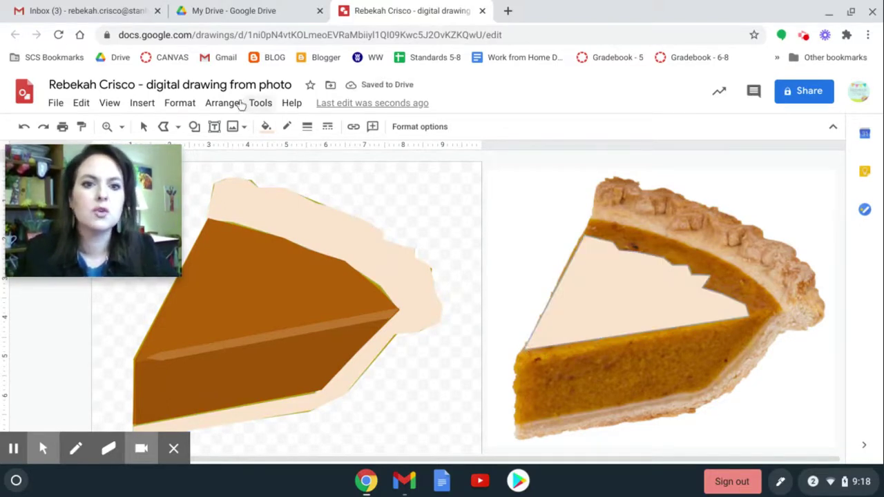
Step: Fill the pie-top shape dark orange-brown, then change it to lighter orange
{"action": "left_click", "coordinate": [265, 126]}
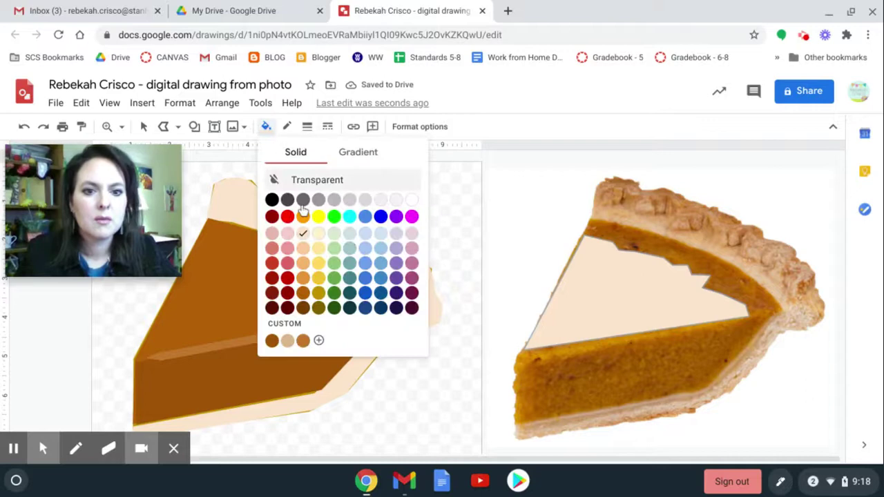
{"action": "left_click", "coordinate": [304, 293]}
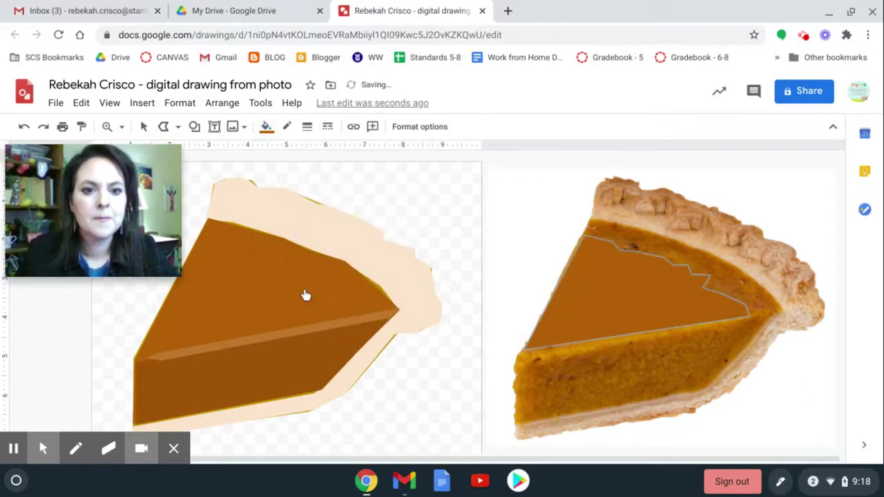
{"action": "left_click", "coordinate": [267, 128]}
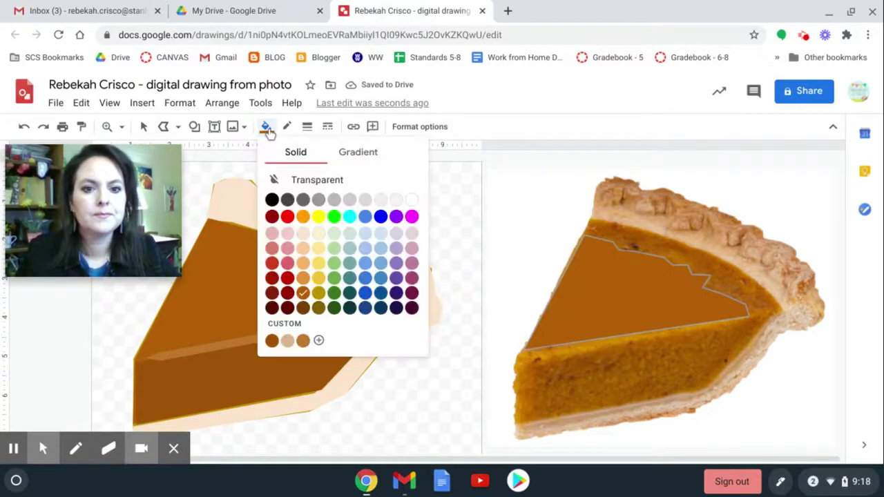
{"action": "left_click", "coordinate": [305, 278]}
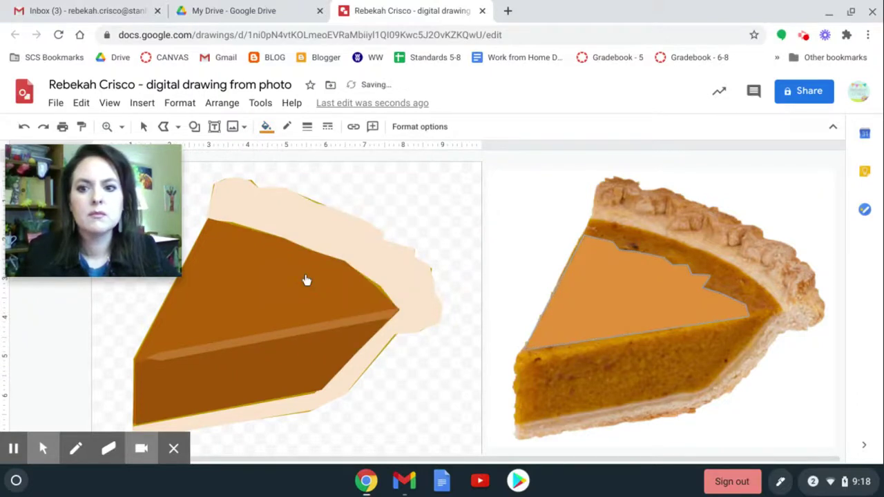
Step: Move the light-orange pie-top shape onto the left drawing's filling
{"action": "left_click", "coordinate": [143, 126]}
{"action": "mouse_move", "coordinate": [606, 292]}
{"action": "left_mouse_down"}
{"action": "mouse_move", "coordinate": [328, 299]}
{"action": "mouse_move", "coordinate": [220, 288]}
{"action": "left_mouse_up"}
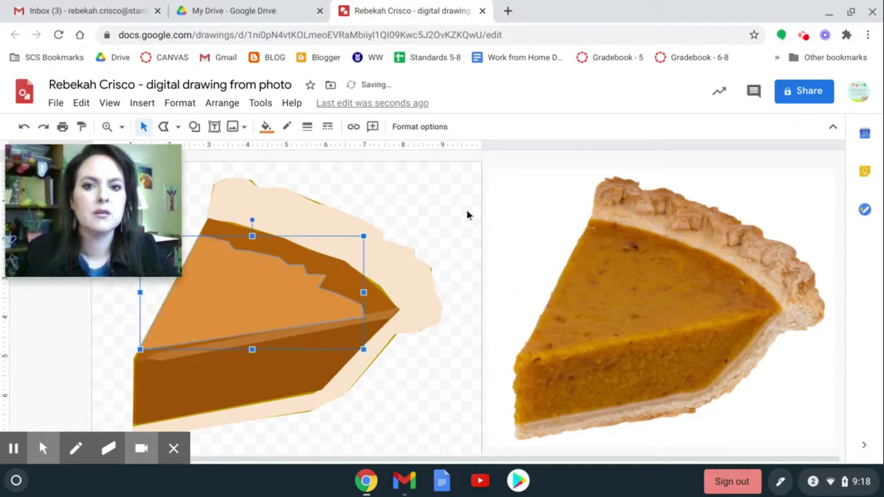
{"action": "left_click", "coordinate": [443, 207]}
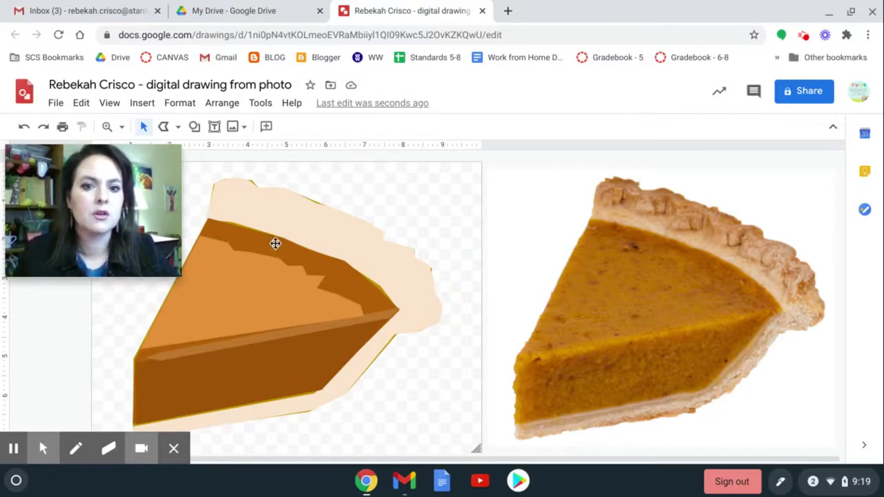
Step: Make the pie-top shape's orange fill slightly transparent with a custom colour
{"action": "left_click", "coordinate": [252, 306]}
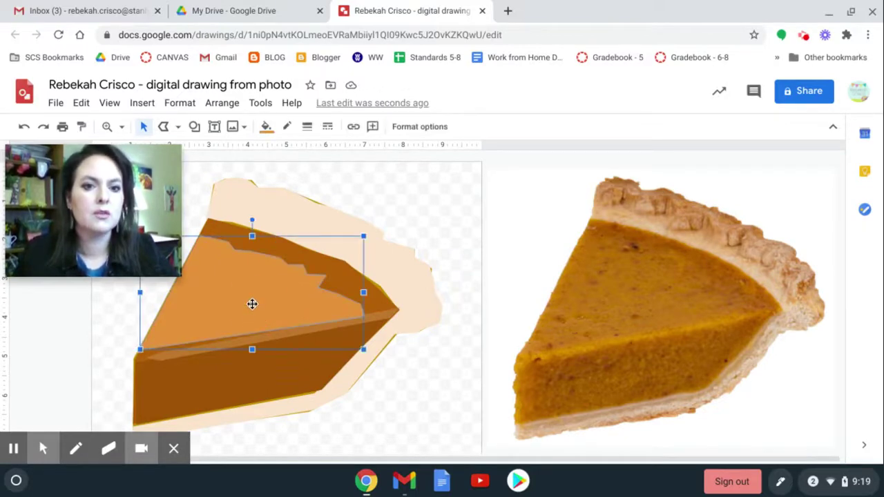
{"action": "left_click", "coordinate": [266, 128]}
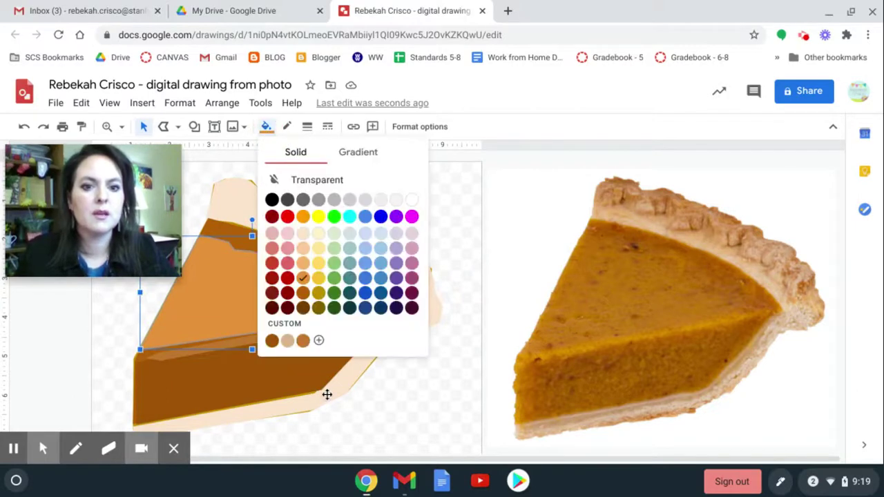
{"action": "left_click", "coordinate": [319, 341]}
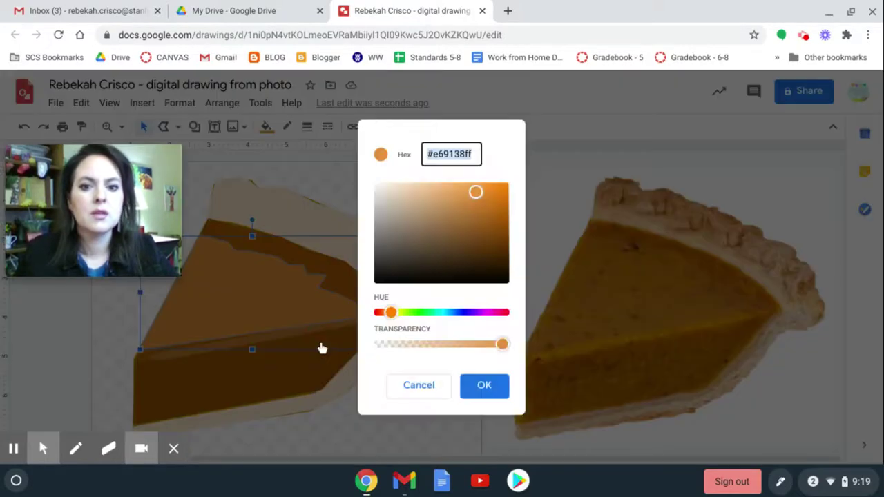
{"action": "left_click_drag", "start_coordinate": [433, 347], "coordinate": [435, 350]}
{"action": "left_click", "coordinate": [500, 394]}
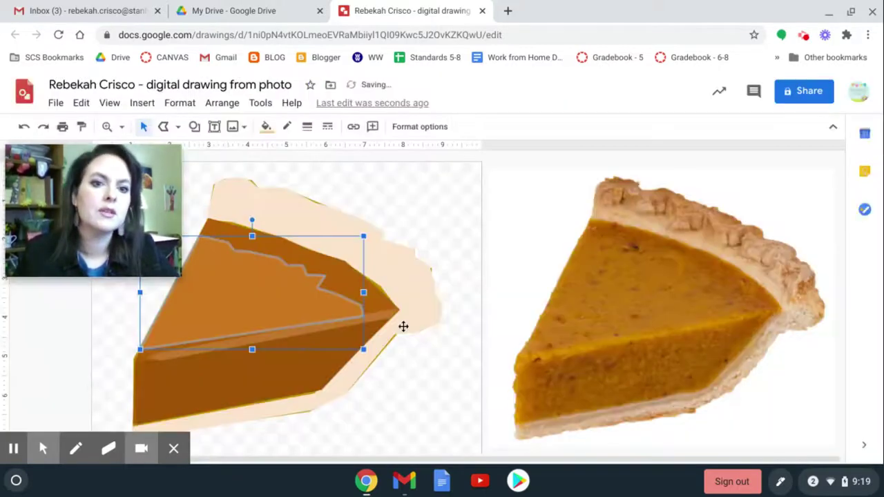
{"action": "left_click", "coordinate": [426, 215]}
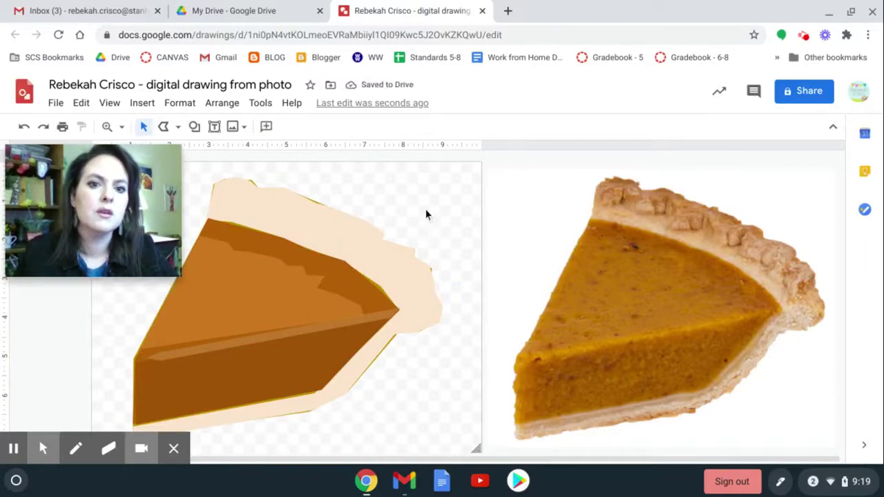
Step: Increase the pie-top fill's transparency further, to #e691384b
{"action": "left_click", "coordinate": [233, 288]}
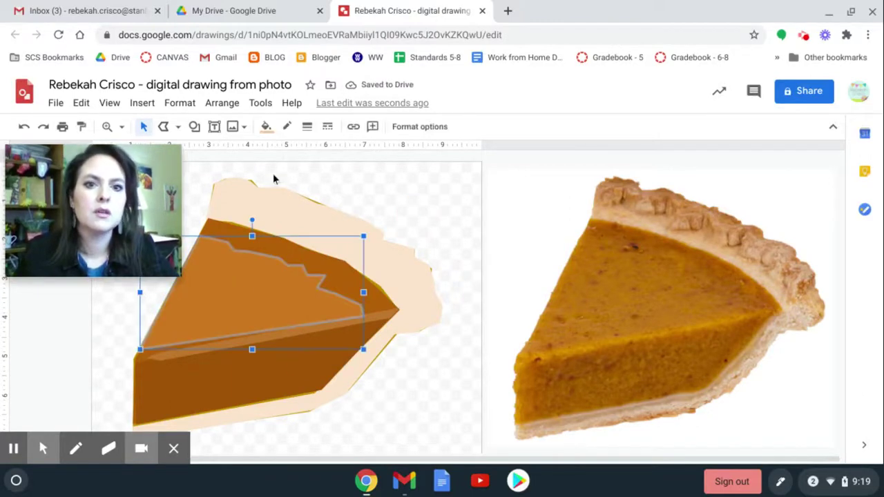
{"action": "left_click", "coordinate": [268, 127]}
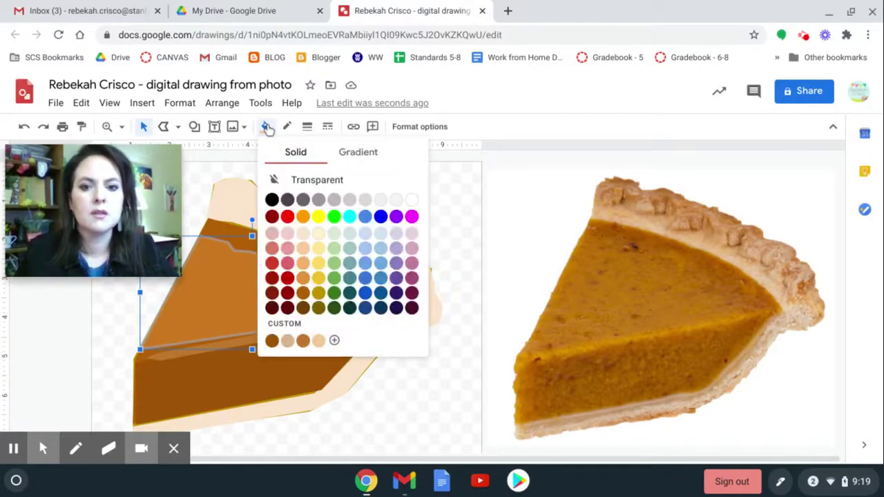
{"action": "left_click", "coordinate": [333, 340]}
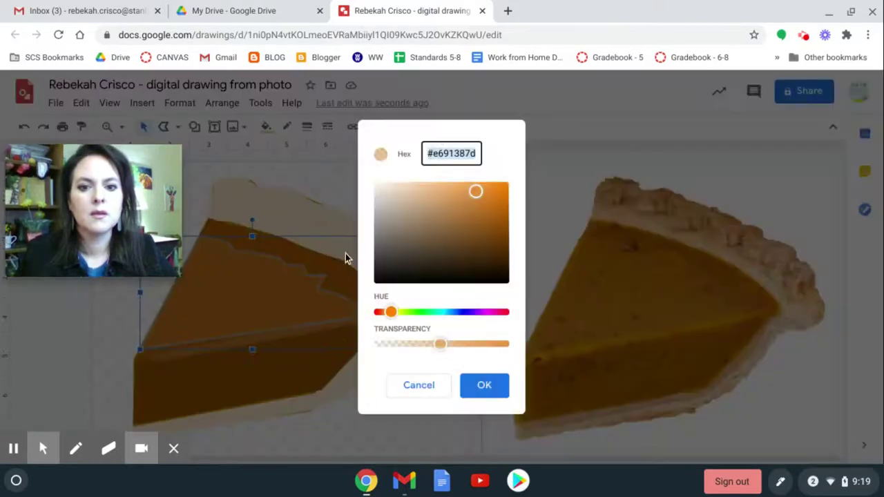
{"action": "left_click_drag", "start_coordinate": [390, 345], "coordinate": [387, 350]}
{"action": "left_click", "coordinate": [493, 390]}
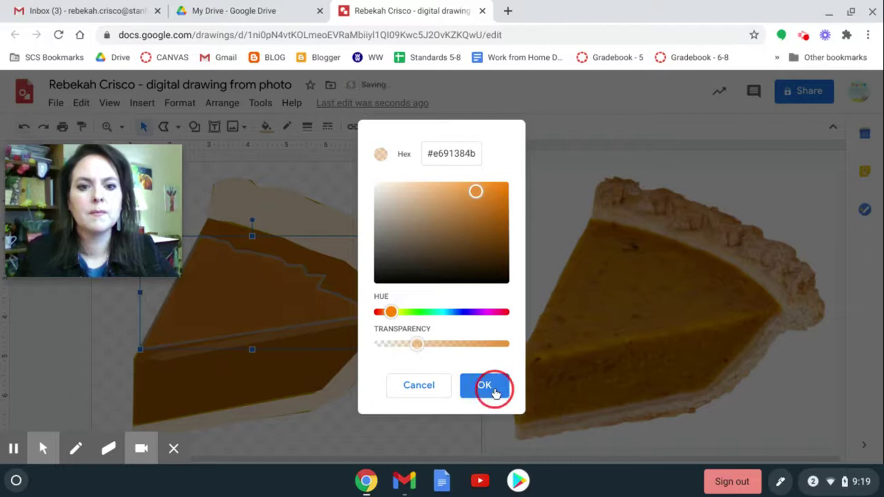
{"action": "left_click", "coordinate": [393, 182]}
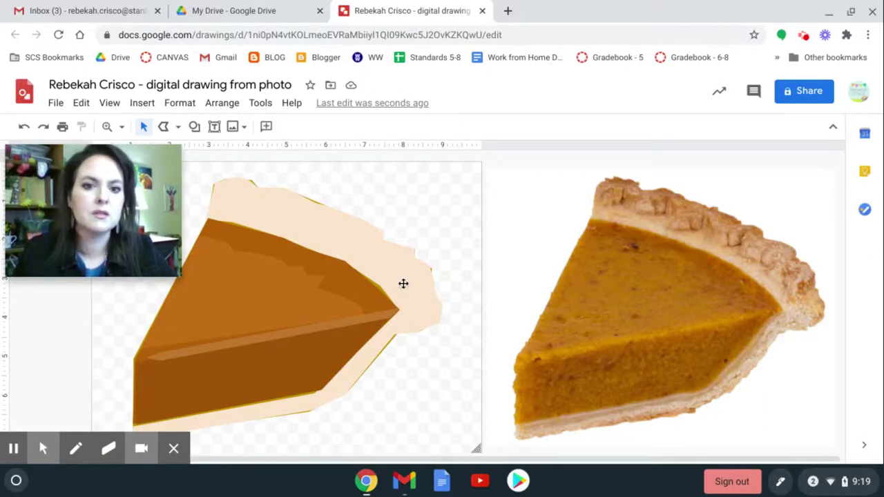
Step: Trace the photo's jagged top crust, outer and inner edges, into a closed filled polyline
{"action": "left_click", "coordinate": [162, 129]}
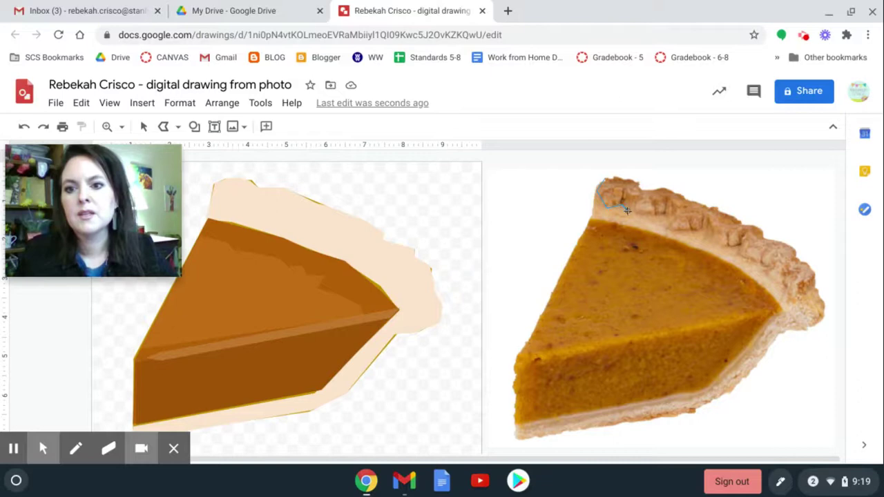
{"action": "left_click", "coordinate": [670, 222]}
{"action": "left_click", "coordinate": [666, 231]}
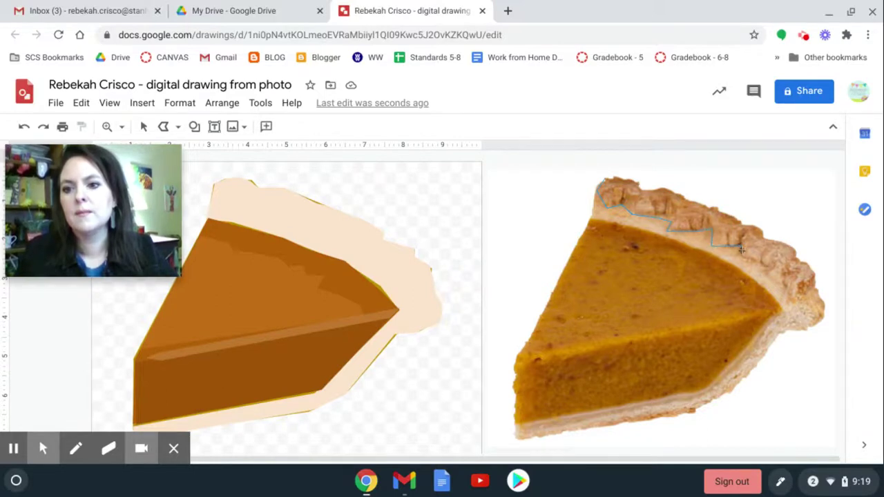
{"action": "left_click", "coordinate": [762, 264]}
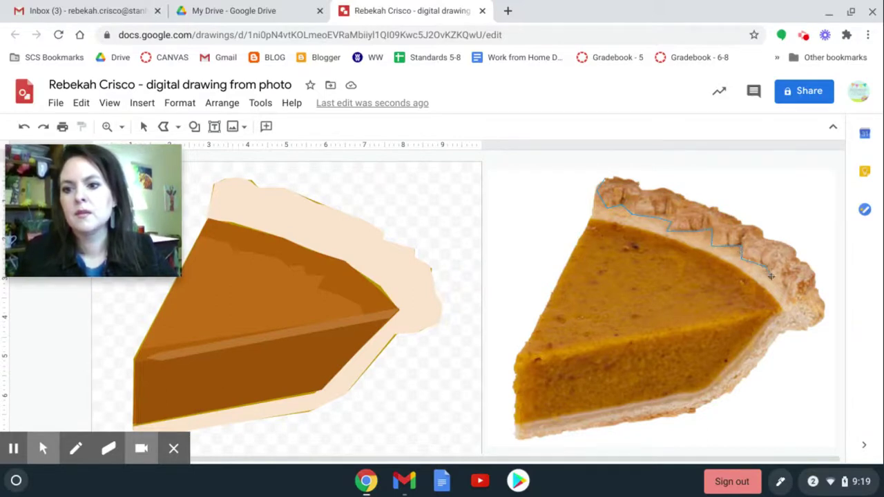
{"action": "left_click", "coordinate": [805, 303]}
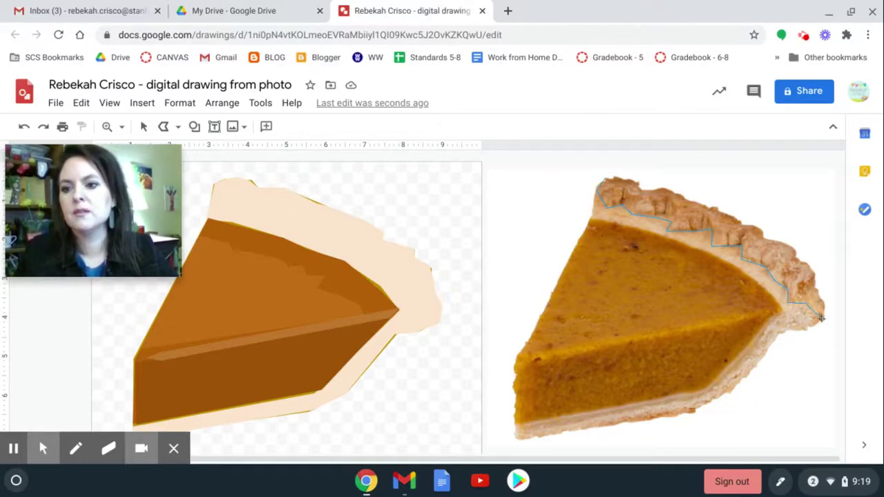
{"action": "left_click", "coordinate": [821, 318]}
{"action": "left_click", "coordinate": [823, 298]}
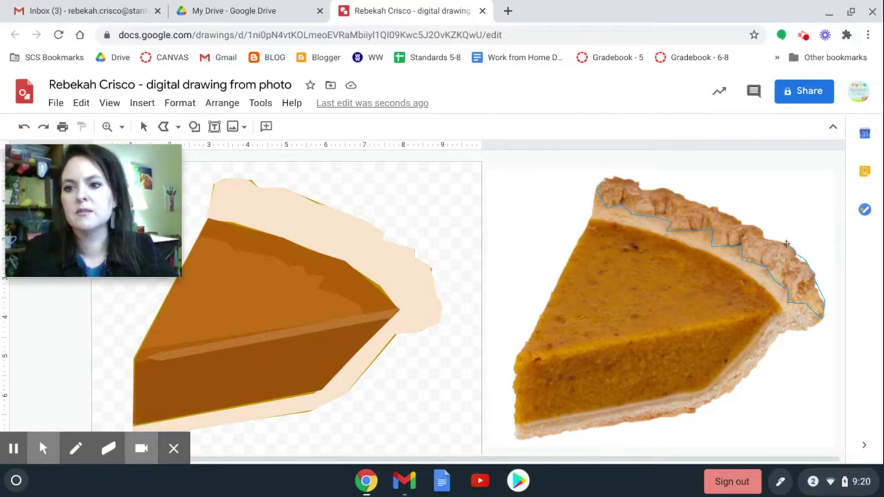
{"action": "left_click", "coordinate": [785, 243]}
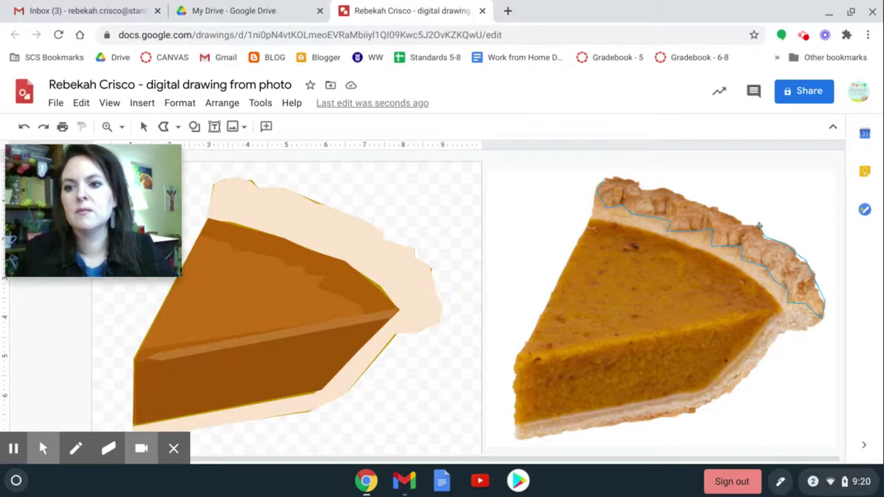
{"action": "left_click", "coordinate": [759, 227]}
{"action": "left_click", "coordinate": [743, 222]}
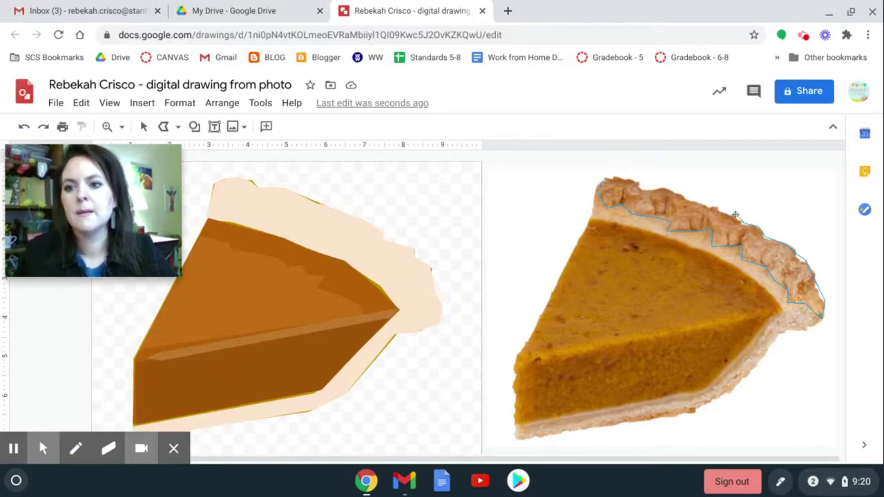
{"action": "left_click", "coordinate": [721, 205]}
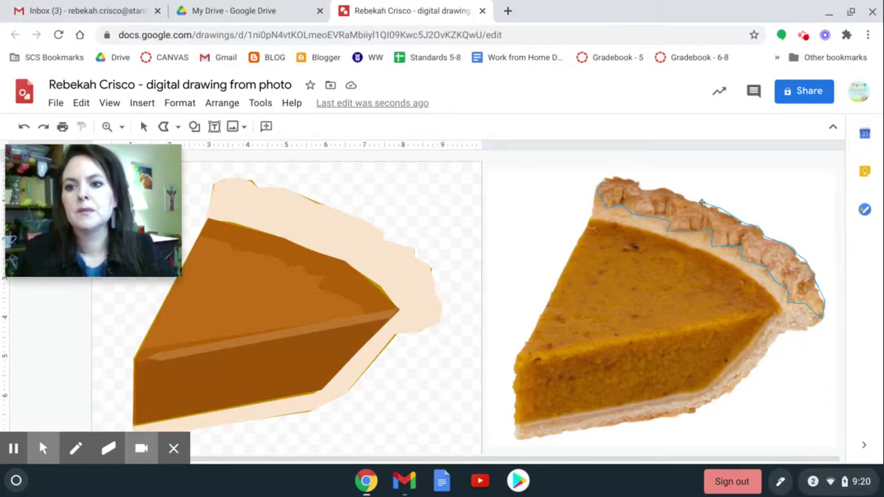
{"action": "left_click", "coordinate": [701, 201]}
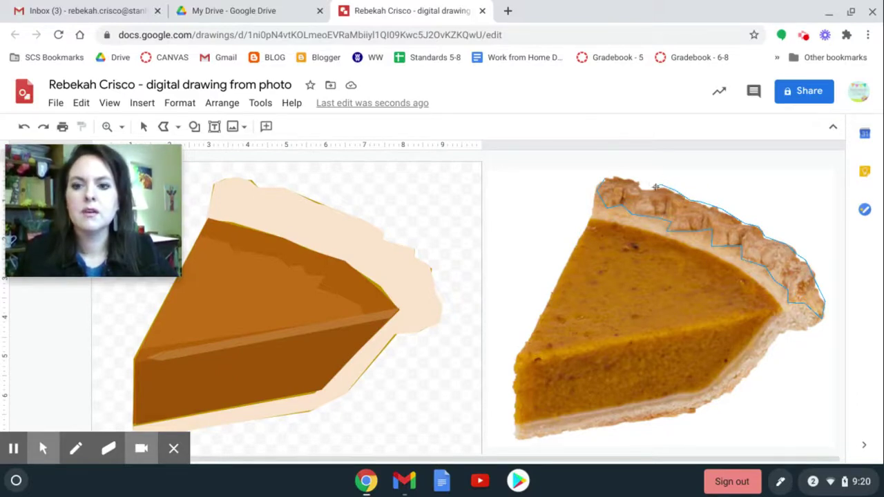
{"action": "left_click", "coordinate": [621, 178]}
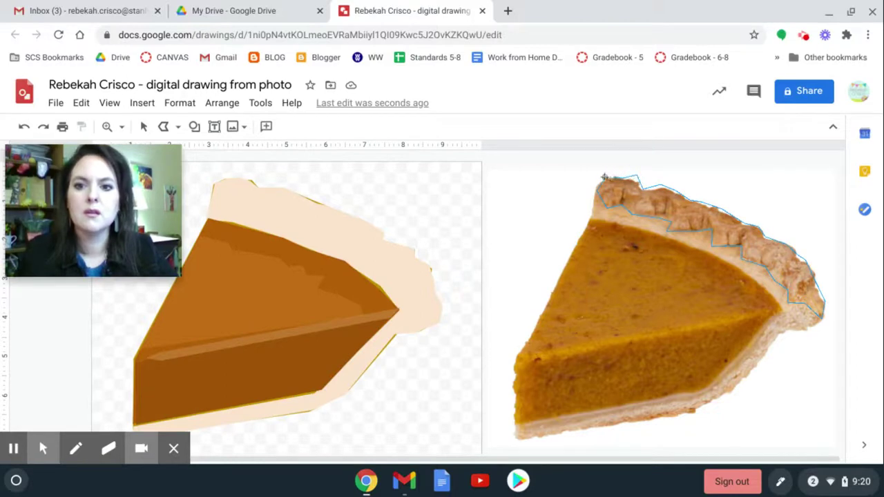
{"action": "left_click", "coordinate": [602, 178]}
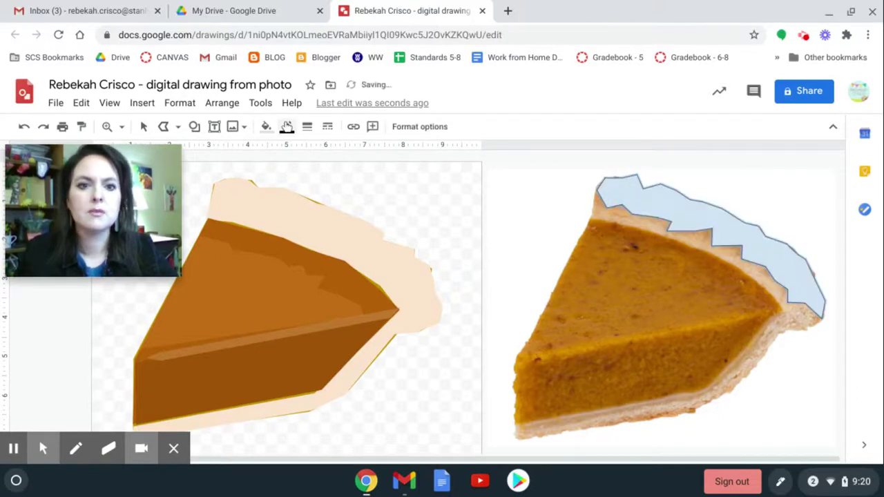
Step: Set the crust shape's line colour to Transparent and fill it dark yellow 3
{"action": "left_click", "coordinate": [287, 127]}
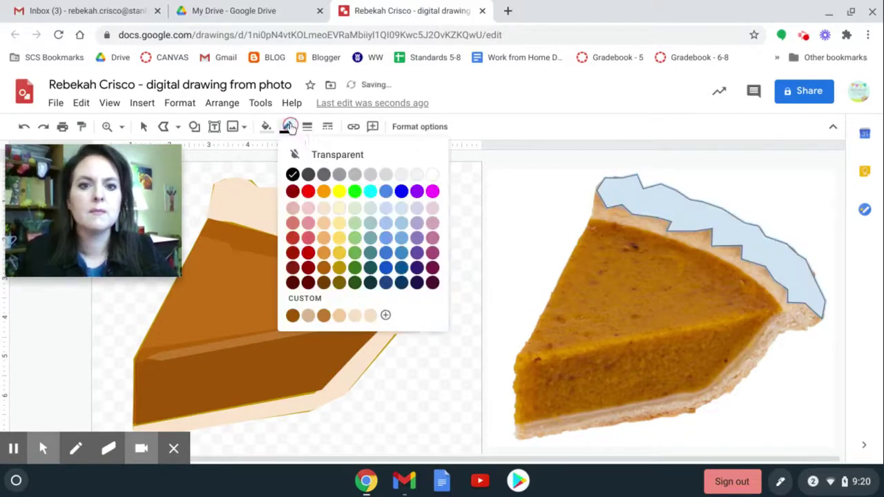
{"action": "left_click", "coordinate": [318, 156]}
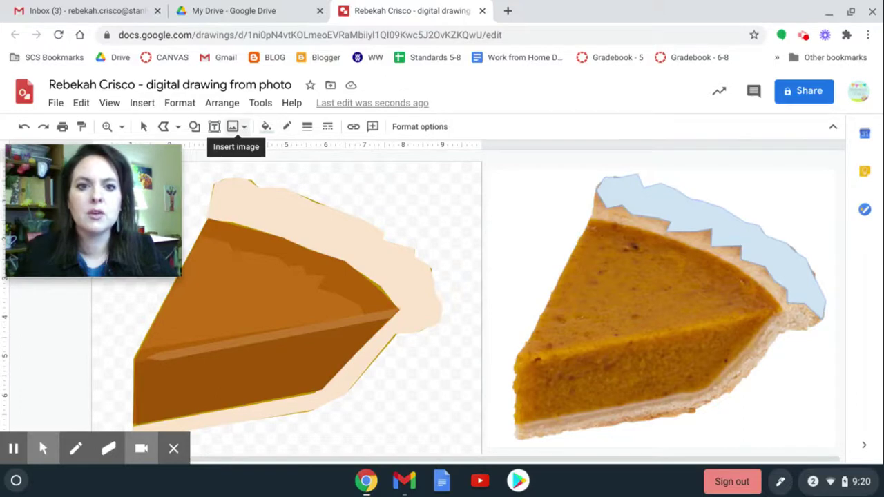
{"action": "left_click", "coordinate": [268, 128]}
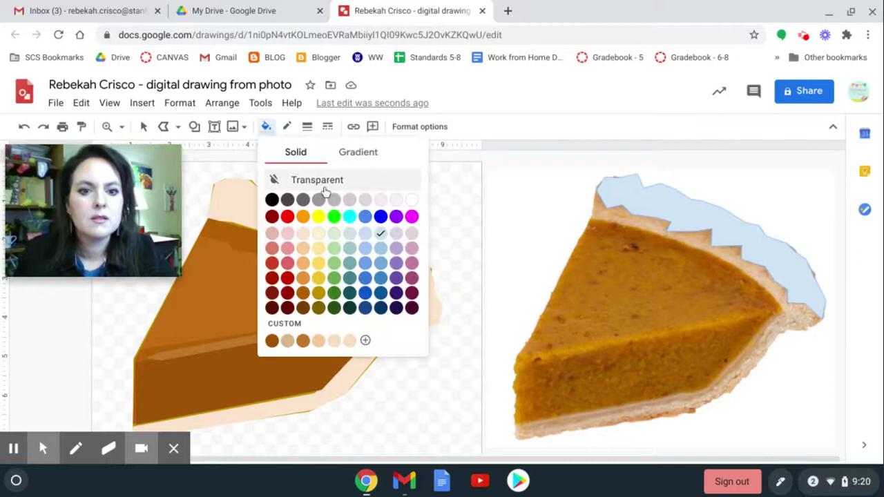
{"action": "left_click", "coordinate": [321, 309]}
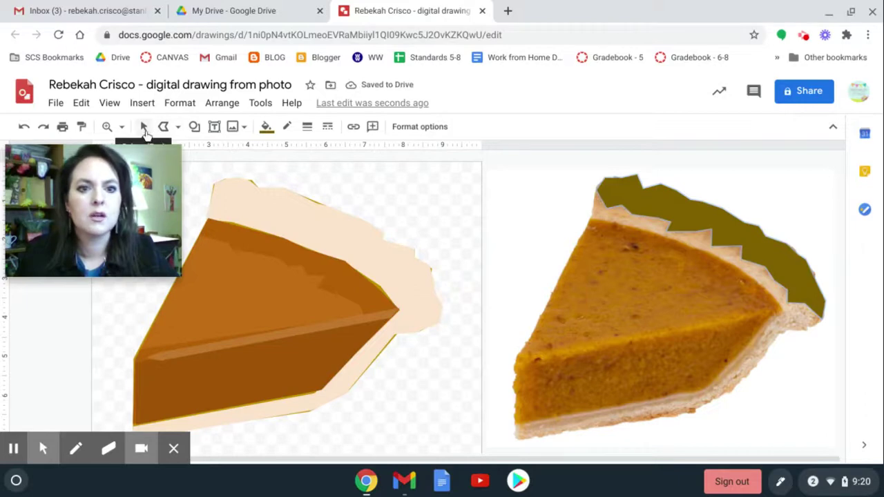
{"action": "left_click", "coordinate": [144, 127]}
Step: Move the crust shape onto the cartoon pie and make its olive fill mostly transparent
{"action": "mouse_move", "coordinate": [700, 211]}
{"action": "left_mouse_down"}
{"action": "mouse_move", "coordinate": [562, 219]}
{"action": "mouse_move", "coordinate": [490, 235]}
{"action": "mouse_move", "coordinate": [317, 223]}
{"action": "left_mouse_up"}
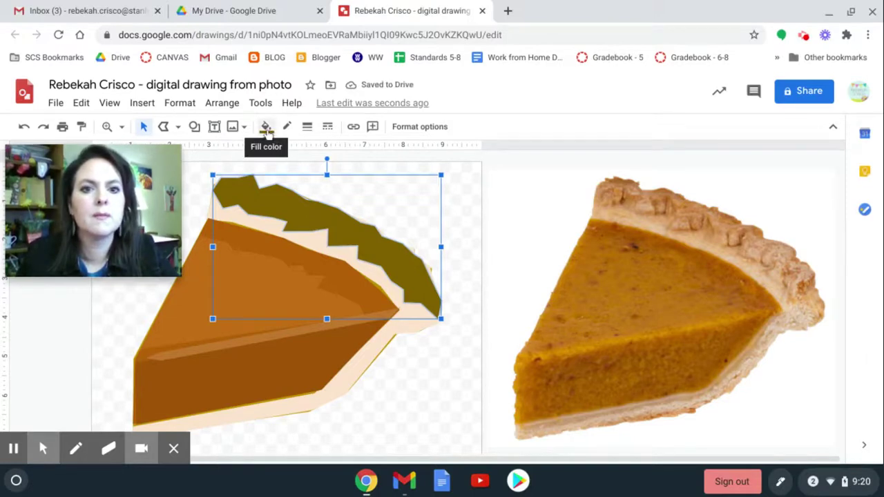
{"action": "left_click", "coordinate": [267, 131]}
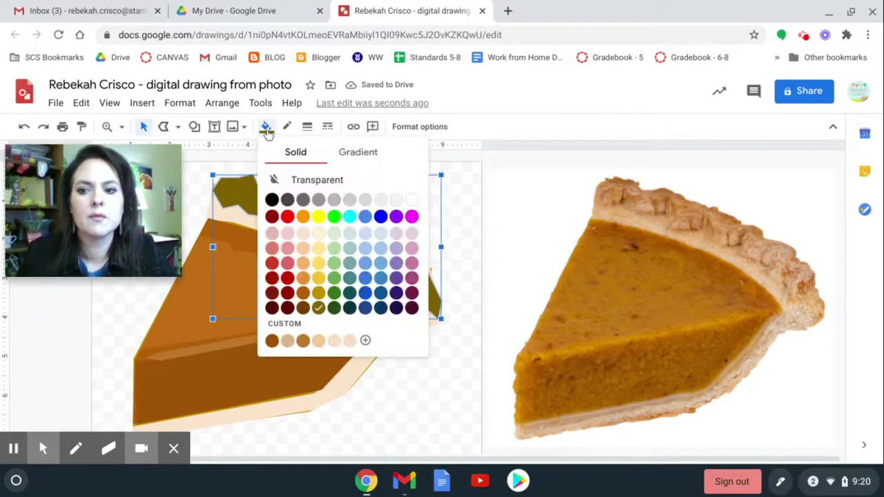
{"action": "left_click", "coordinate": [365, 340]}
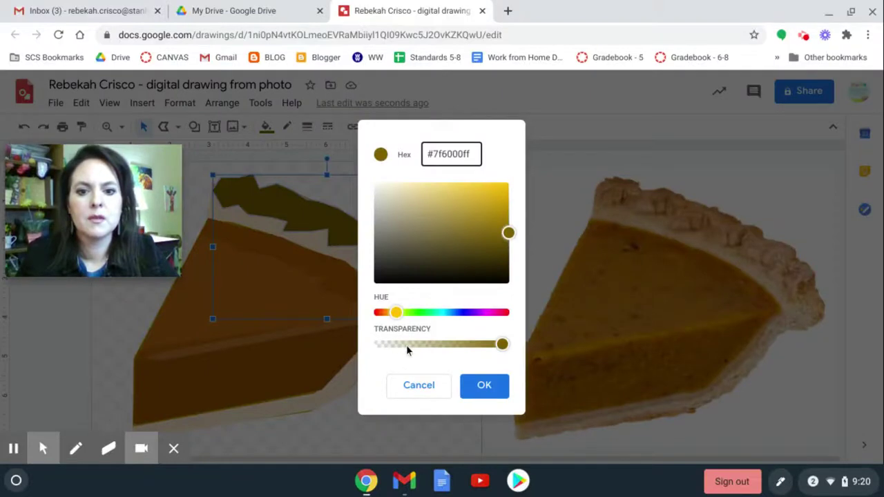
{"action": "left_click_drag", "start_coordinate": [503, 345], "coordinate": [403, 348]}
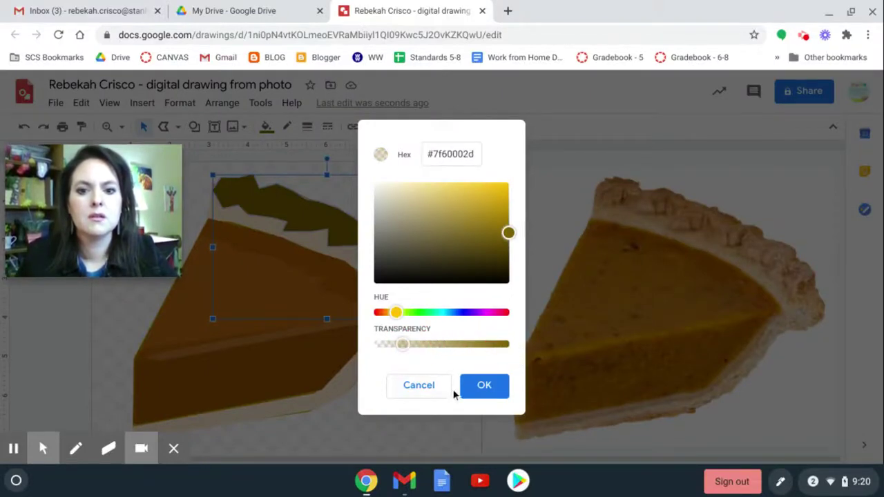
{"action": "left_click", "coordinate": [482, 386]}
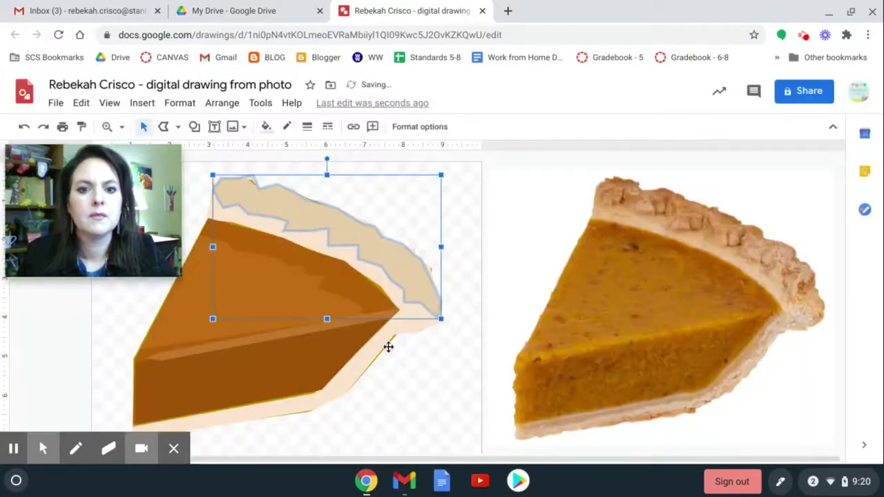
{"action": "left_click", "coordinate": [406, 357]}
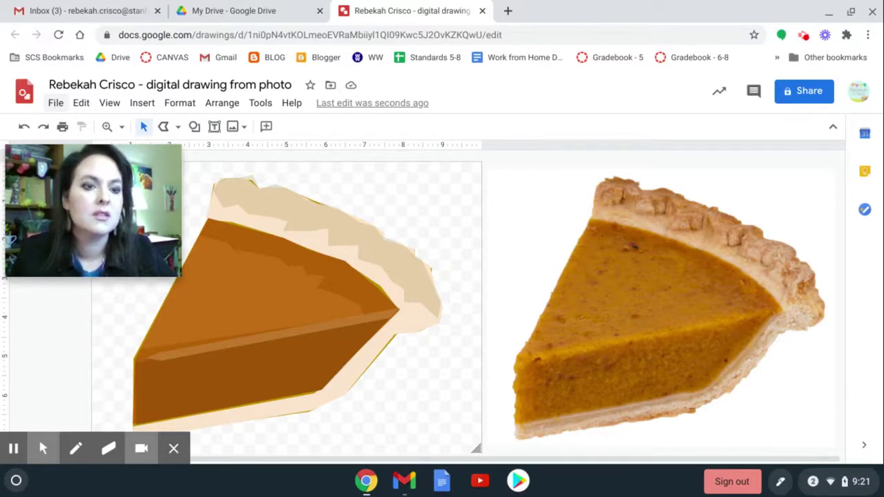
Step: Open the File menu of the finished pie slice drawing
{"action": "left_click", "coordinate": [55, 104]}
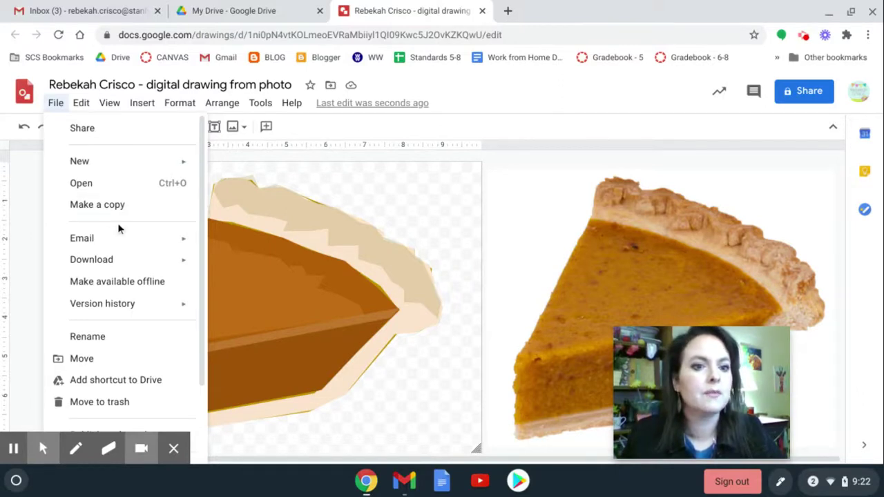
Step: Download the pie slice drawing as a JPEG image (.jpg) and dismiss the download notification
{"action": "mouse_move", "coordinate": [112, 259]}
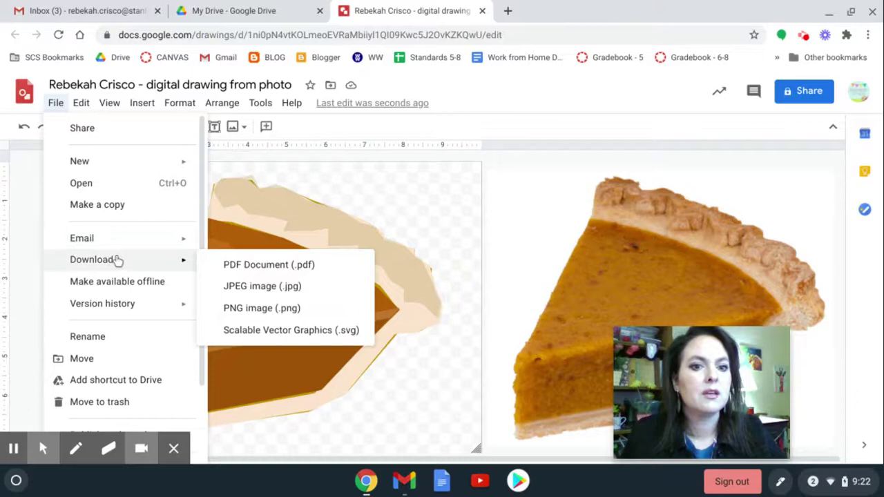
{"action": "left_click", "coordinate": [245, 289]}
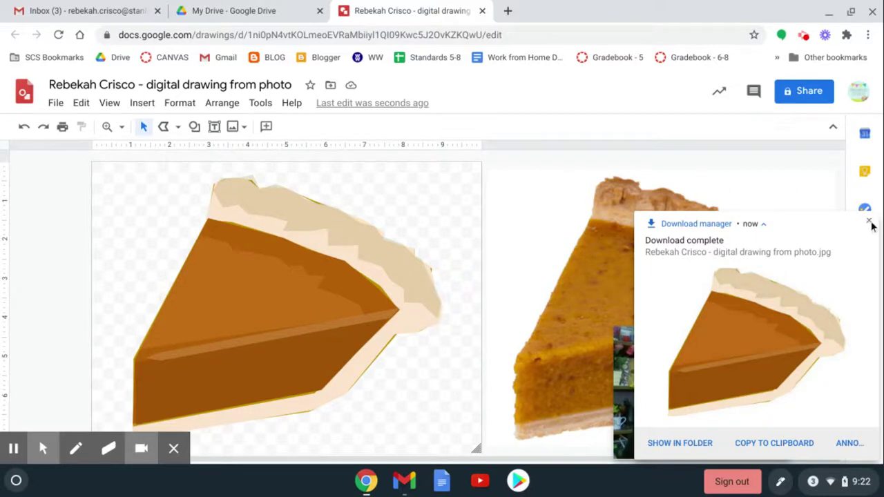
{"action": "left_click", "coordinate": [869, 221]}
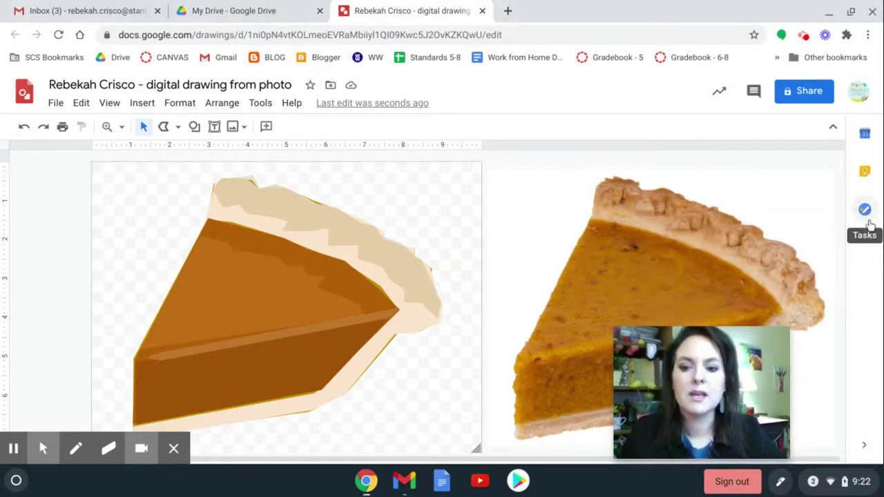